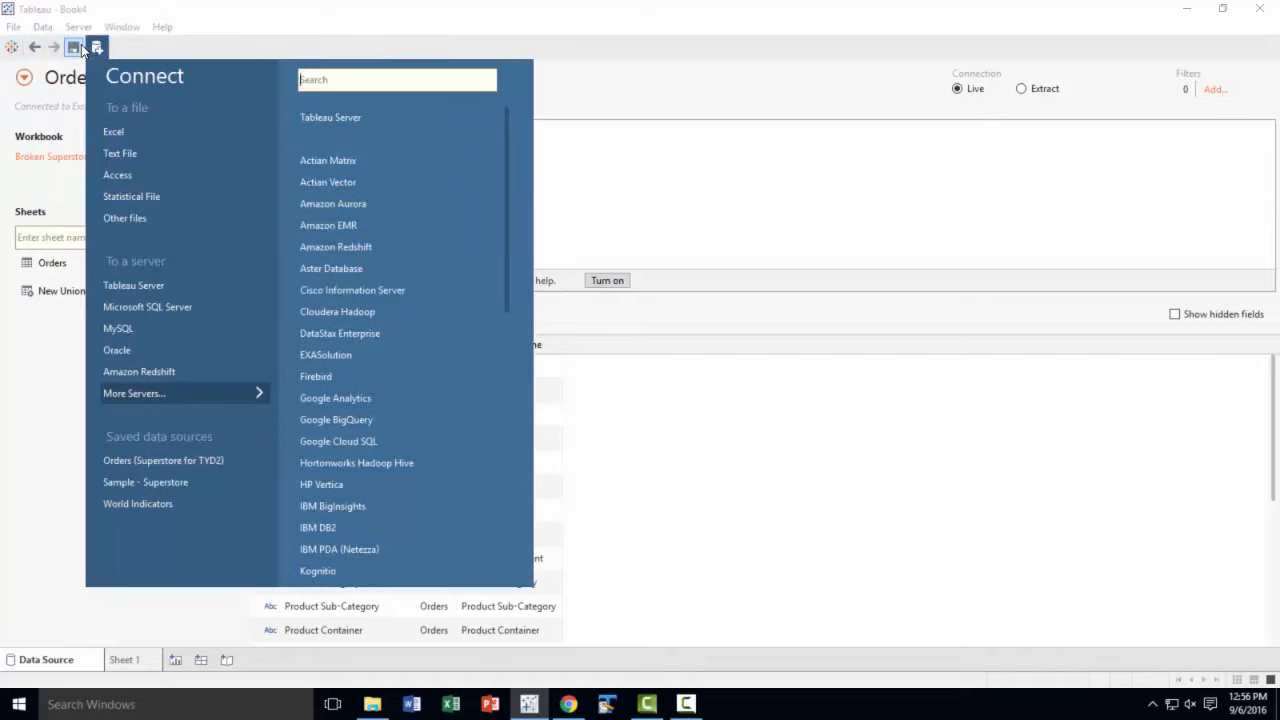
- Connect to the Population 2014 Excel workbook in the Documents folder as an additional data source
left_click(125, 137)
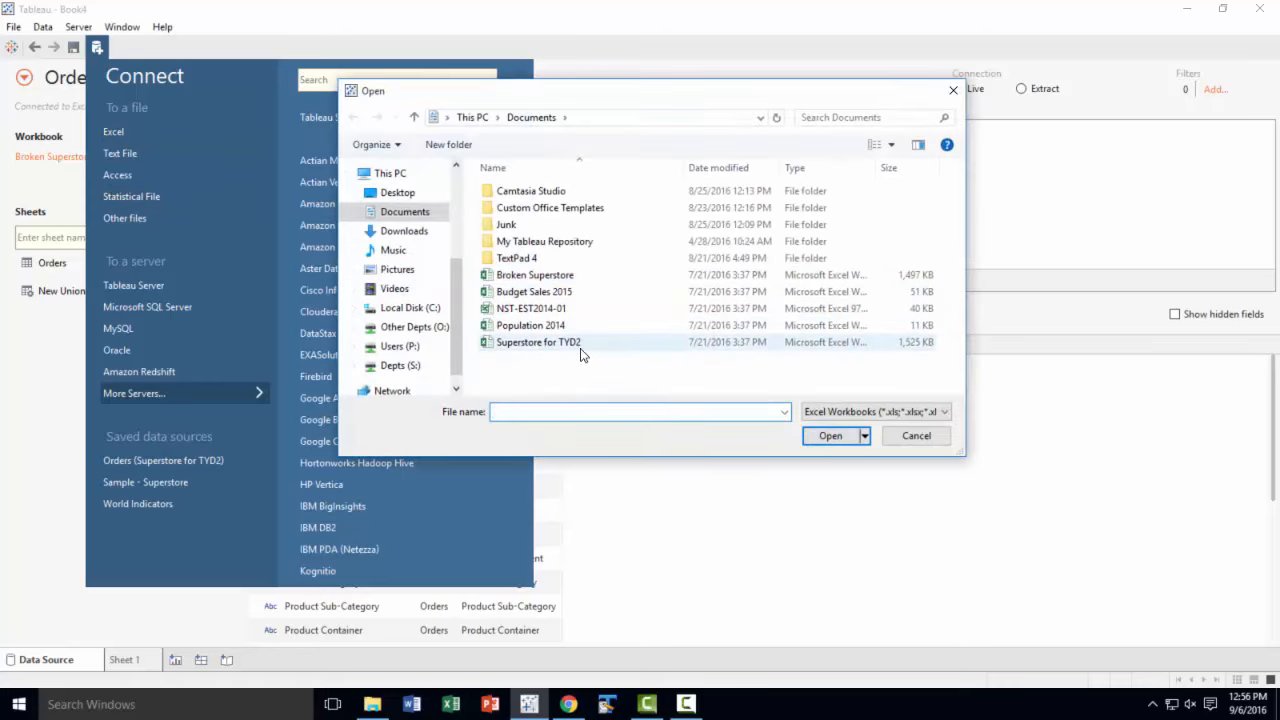
left_click(558, 330)
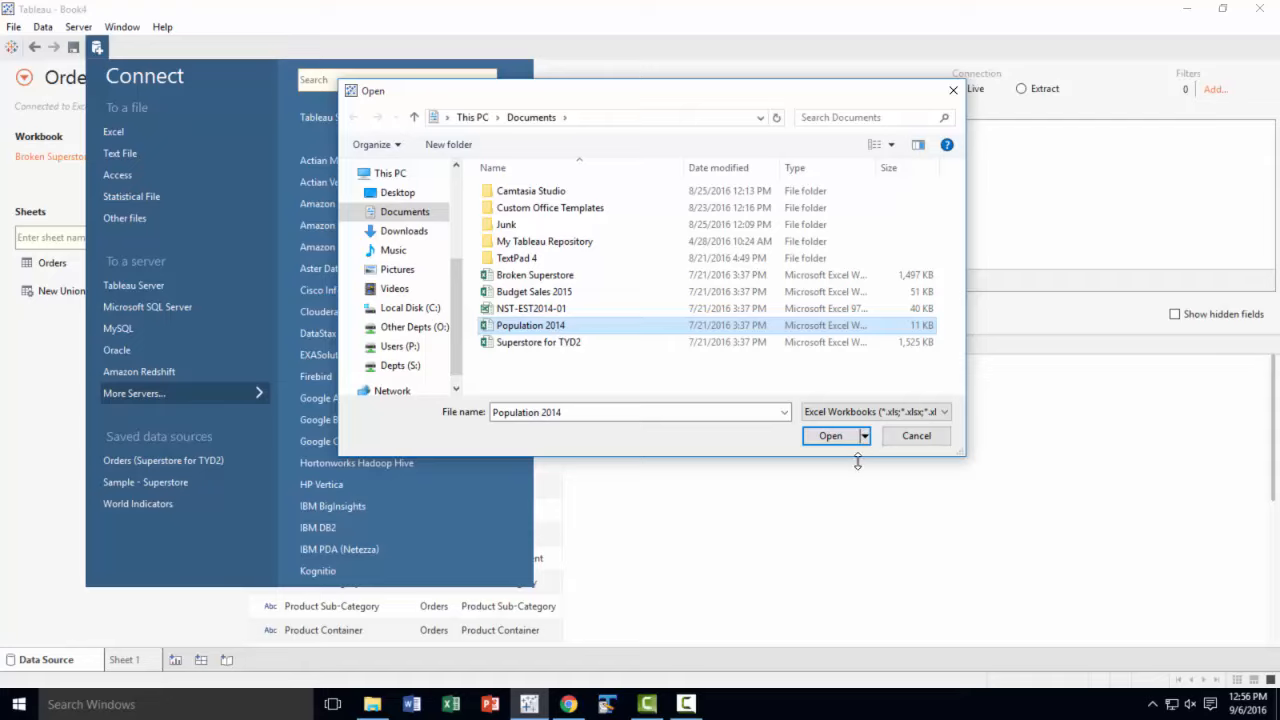
left_click(848, 436)
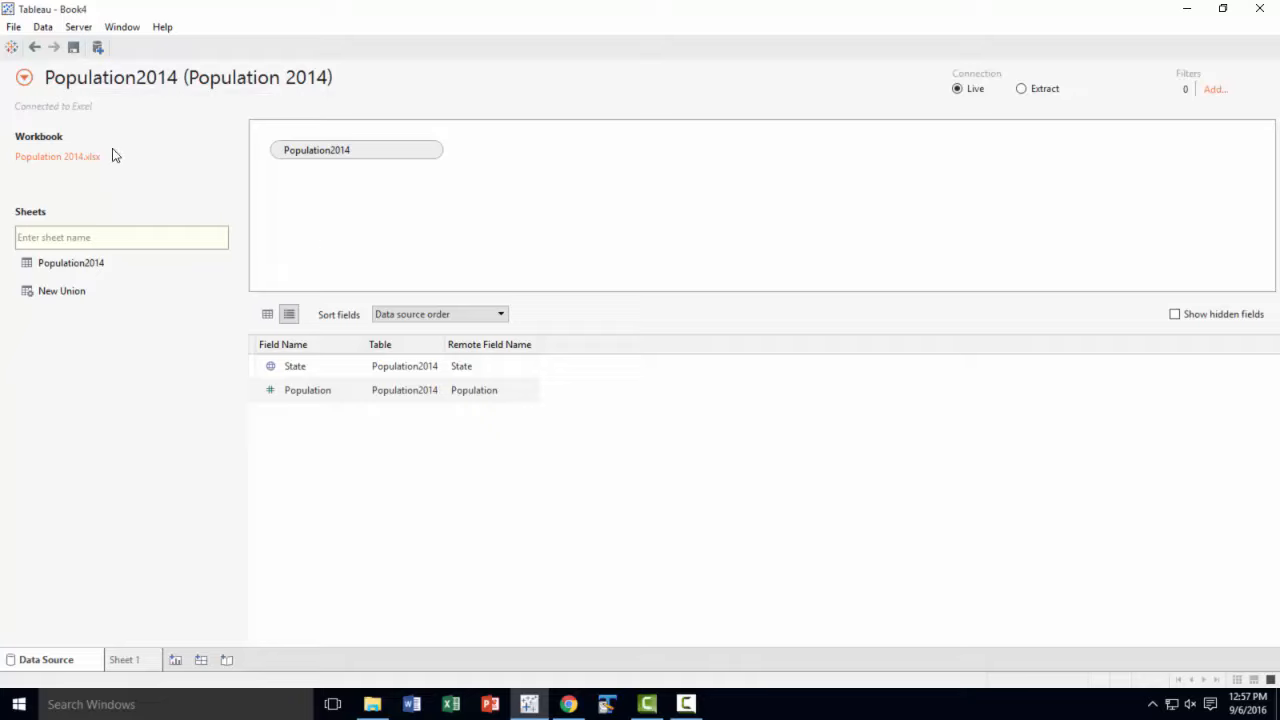
- Compare the field lists of the Orders (Broken Superstore) and Population2014 data sources to find their shared field
left_click(24, 79)
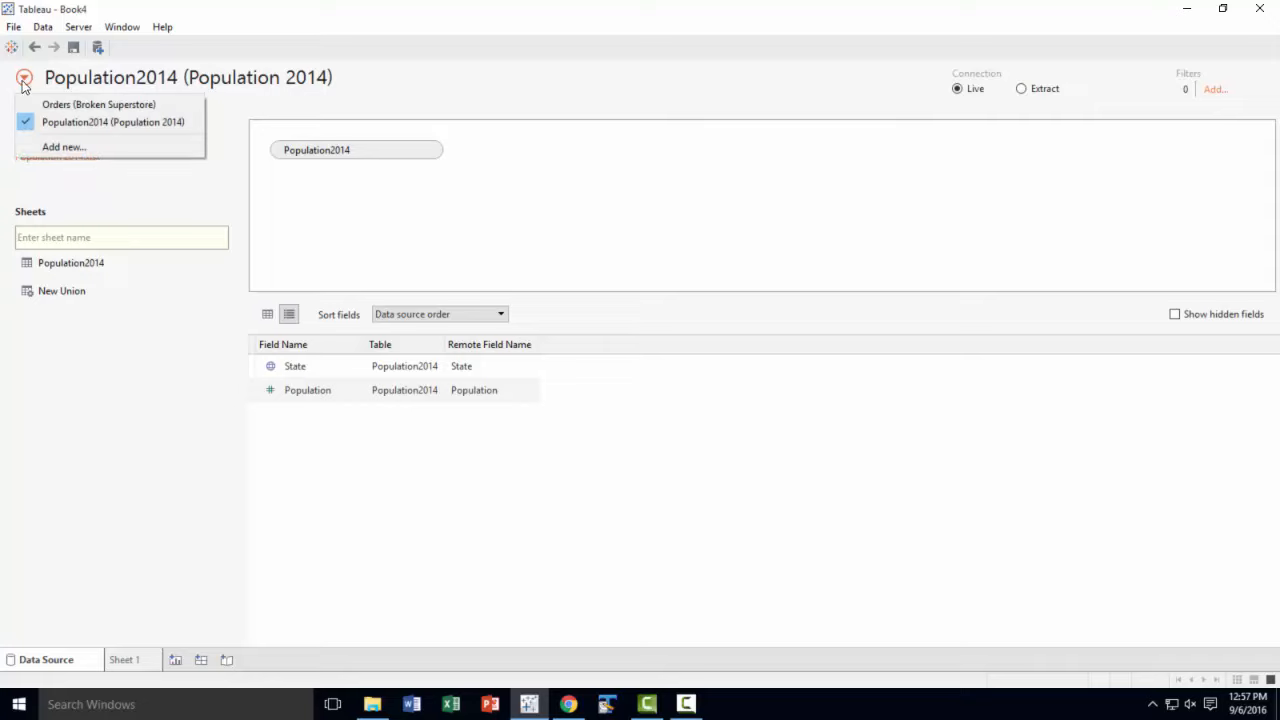
left_click(64, 106)
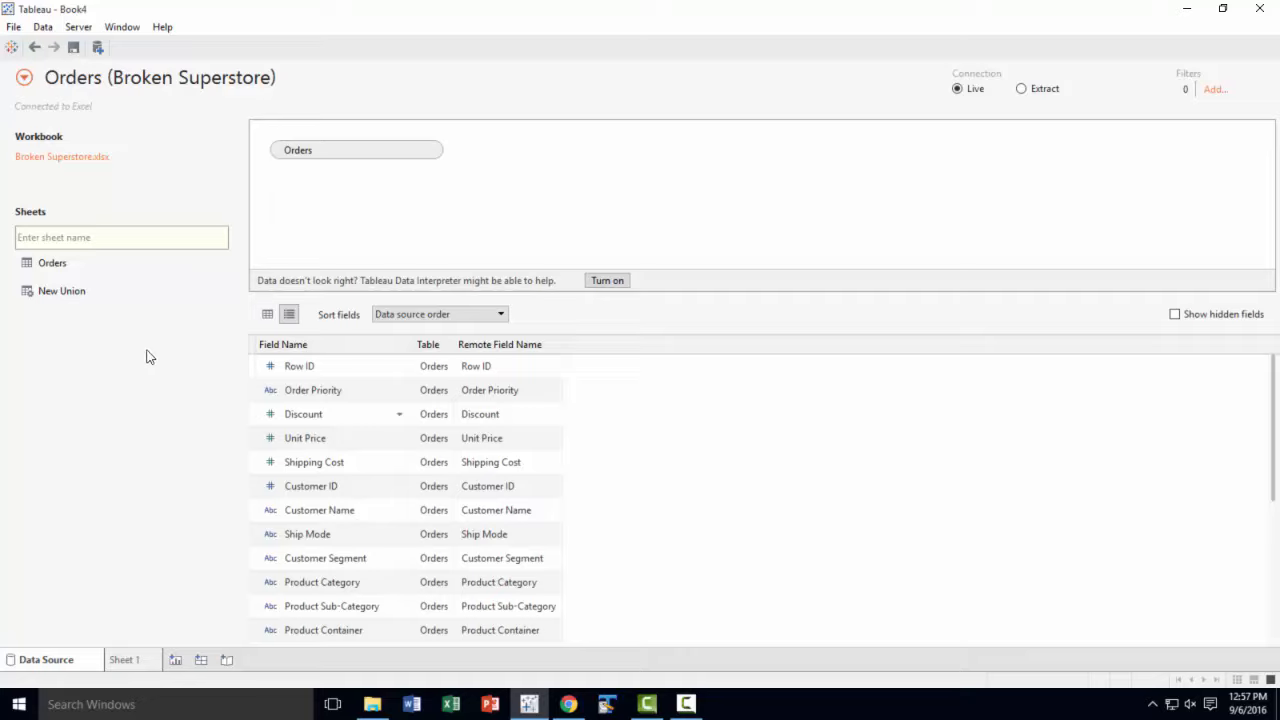
left_click(24, 82)
left_click(70, 122)
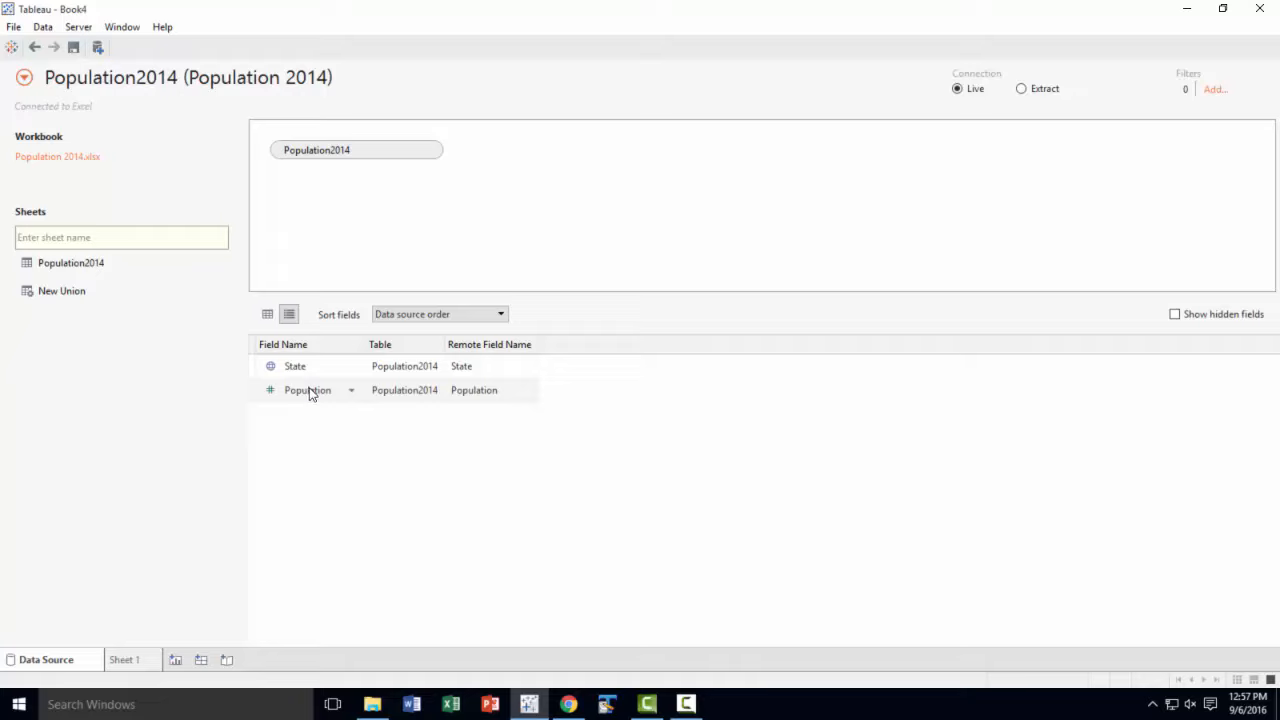
- Rename the State or Province field in the Orders (Broken Superstore) data source to State
left_click(24, 77)
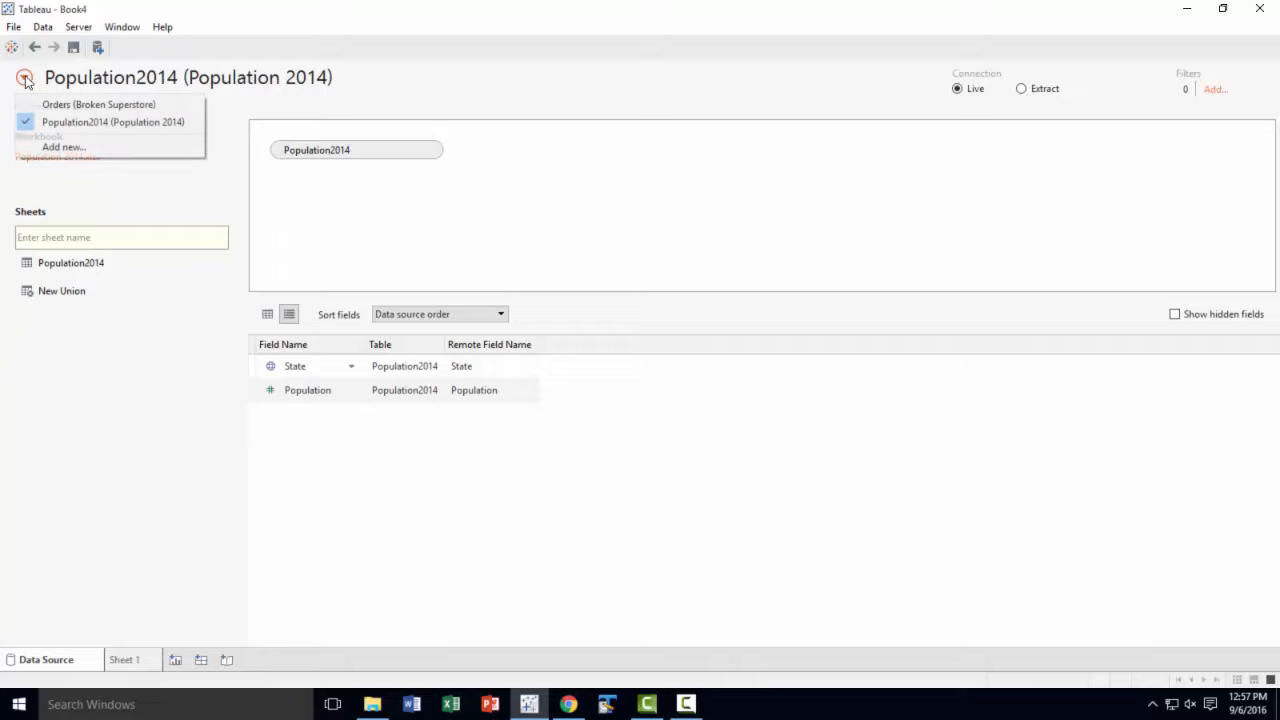
left_click(60, 101)
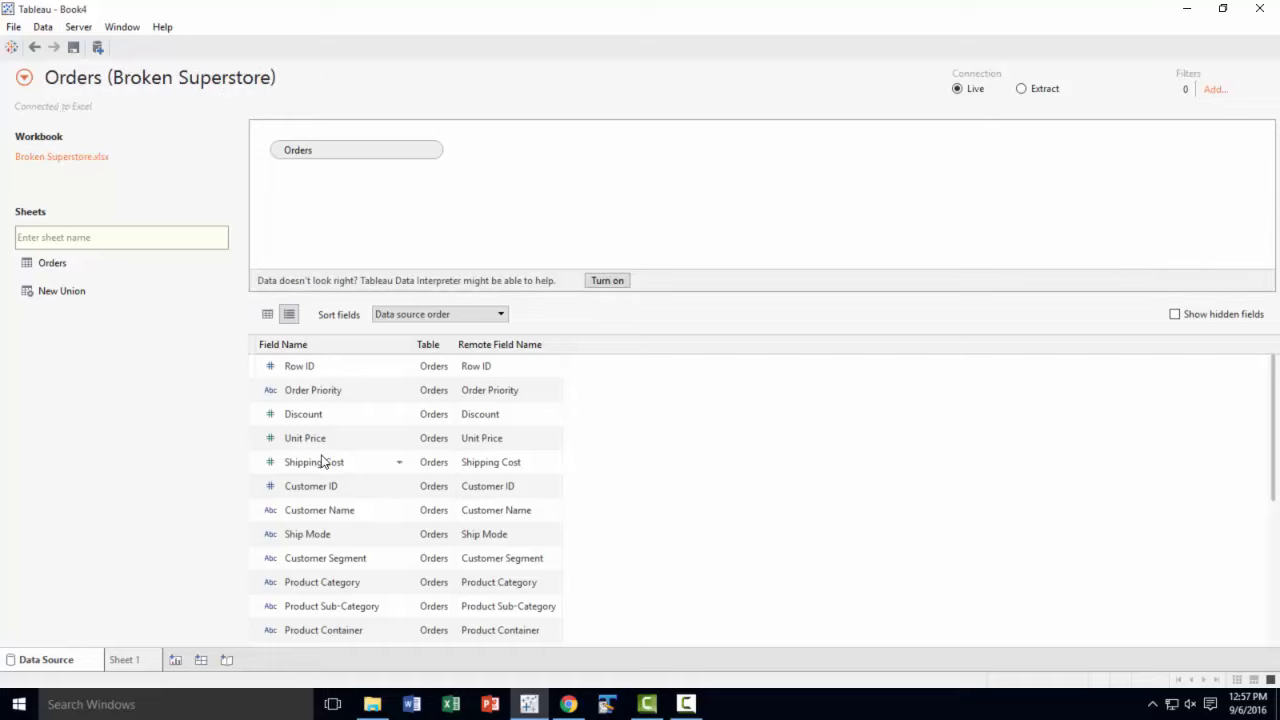
scroll(318, 498, "down", 4)
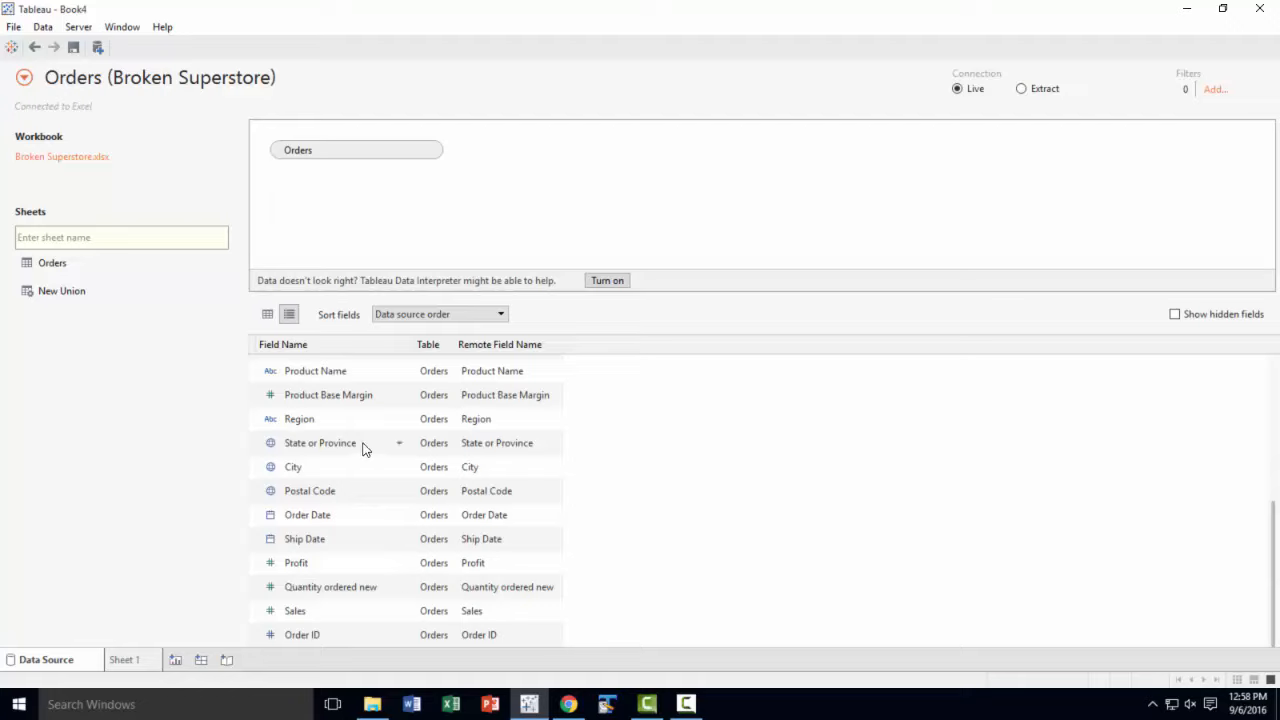
left_click(399, 443)
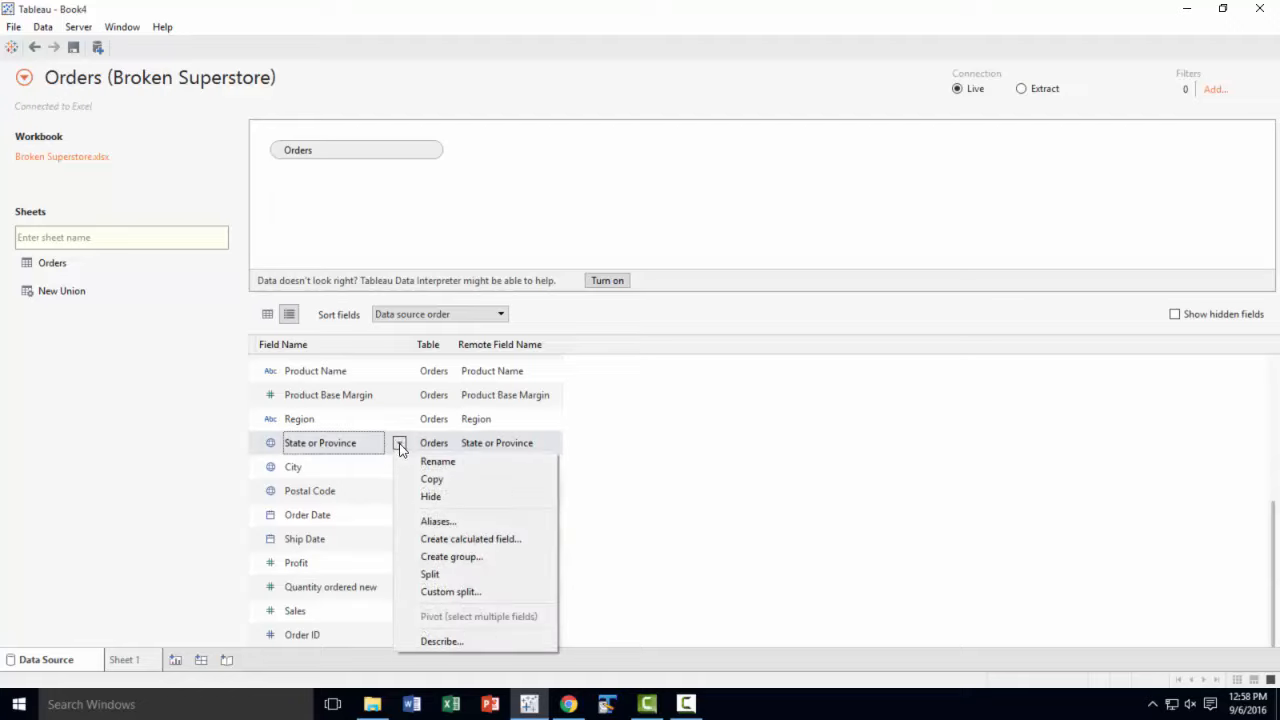
left_click(437, 462)
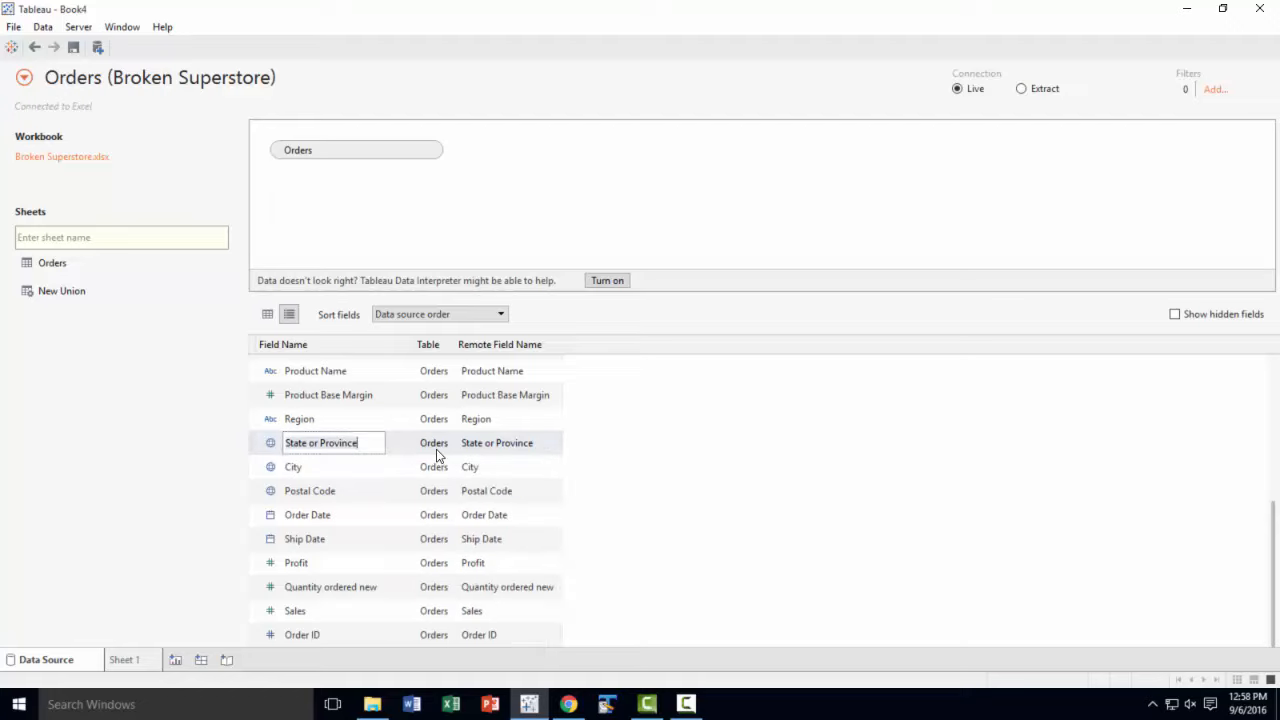
key("BackSpace")
key("BackSpace")
key("BackSpace")
key("BackSpace")
key("BackSpace")
key("BackSpace")
key("BackSpace")
key("BackSpace")
key("BackSpace")
key("BackSpace")
key("BackSpace")
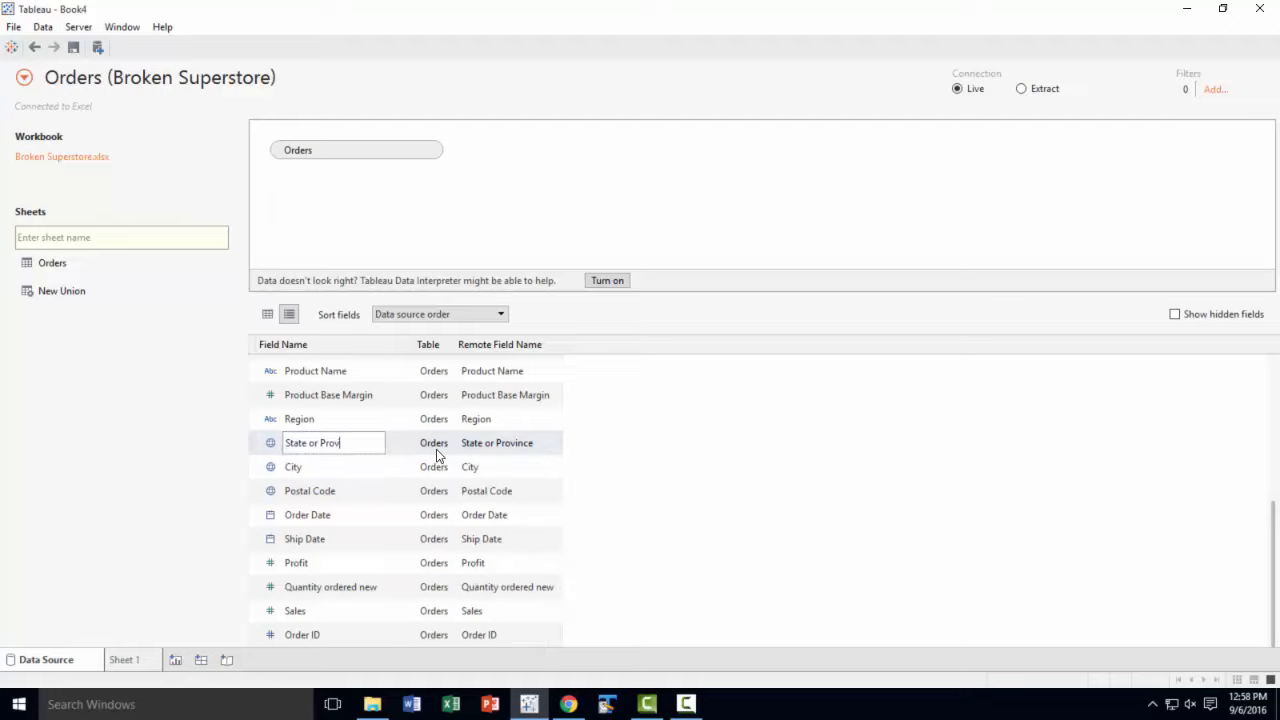
key("BackSpace")
key("Return")
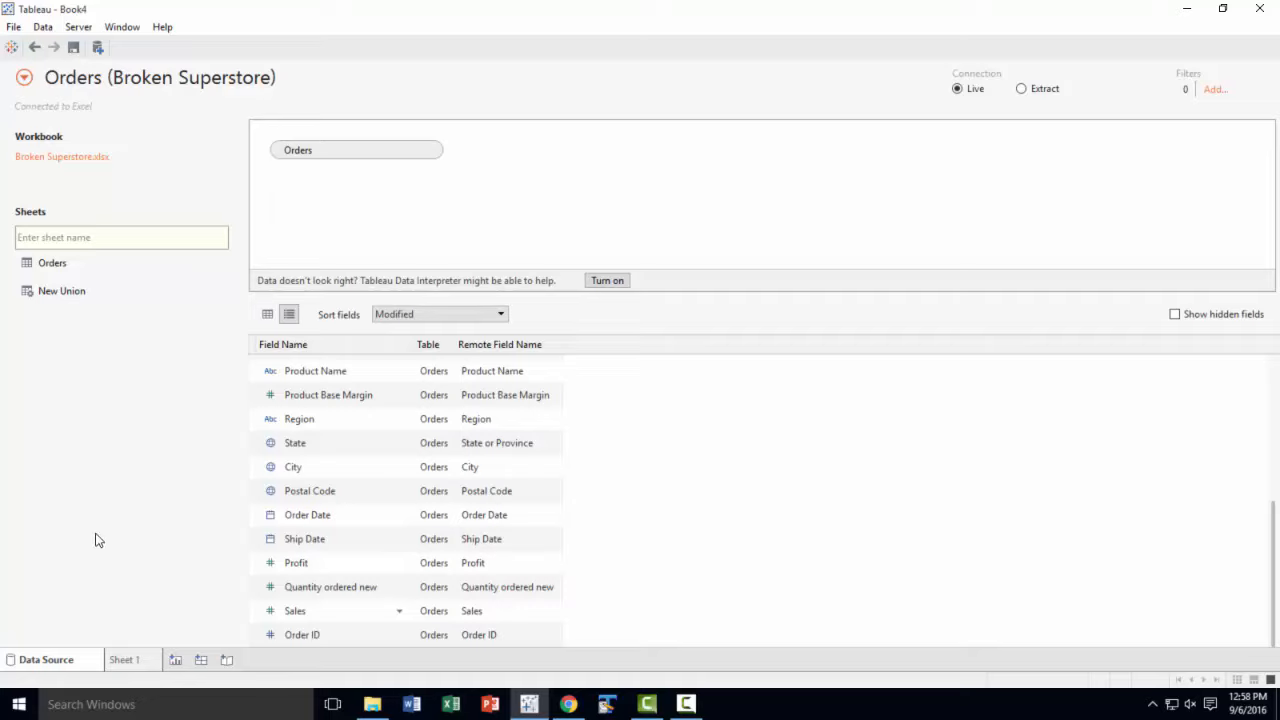
- Open Sheet 1 and review the dimensions and measures of the Population2014 and Orders data sources
left_click(135, 665)
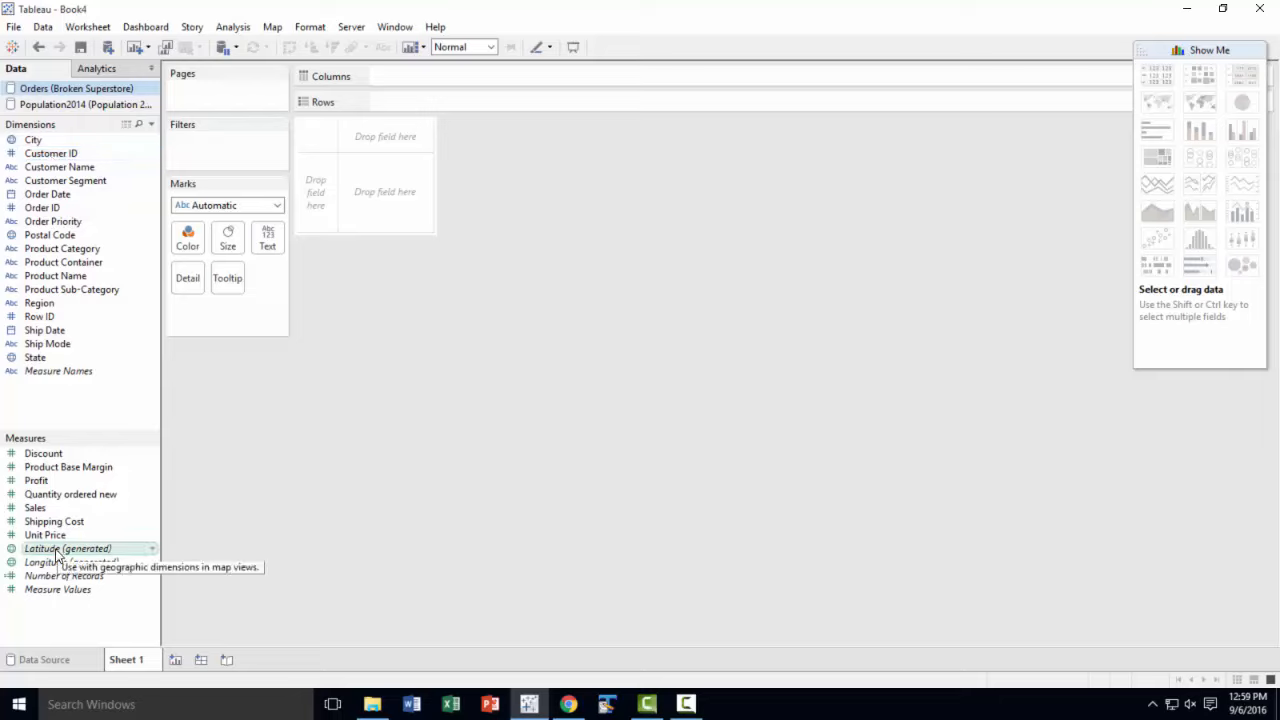
left_click(28, 104)
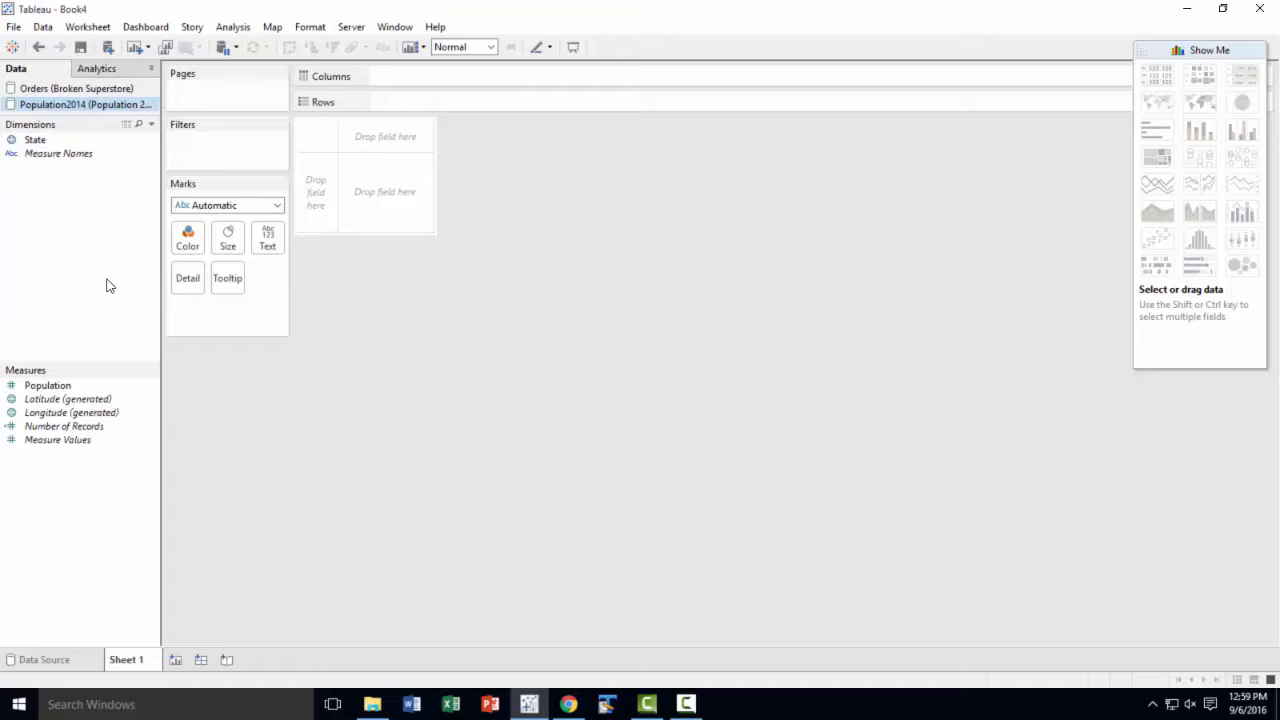
left_click(62, 89)
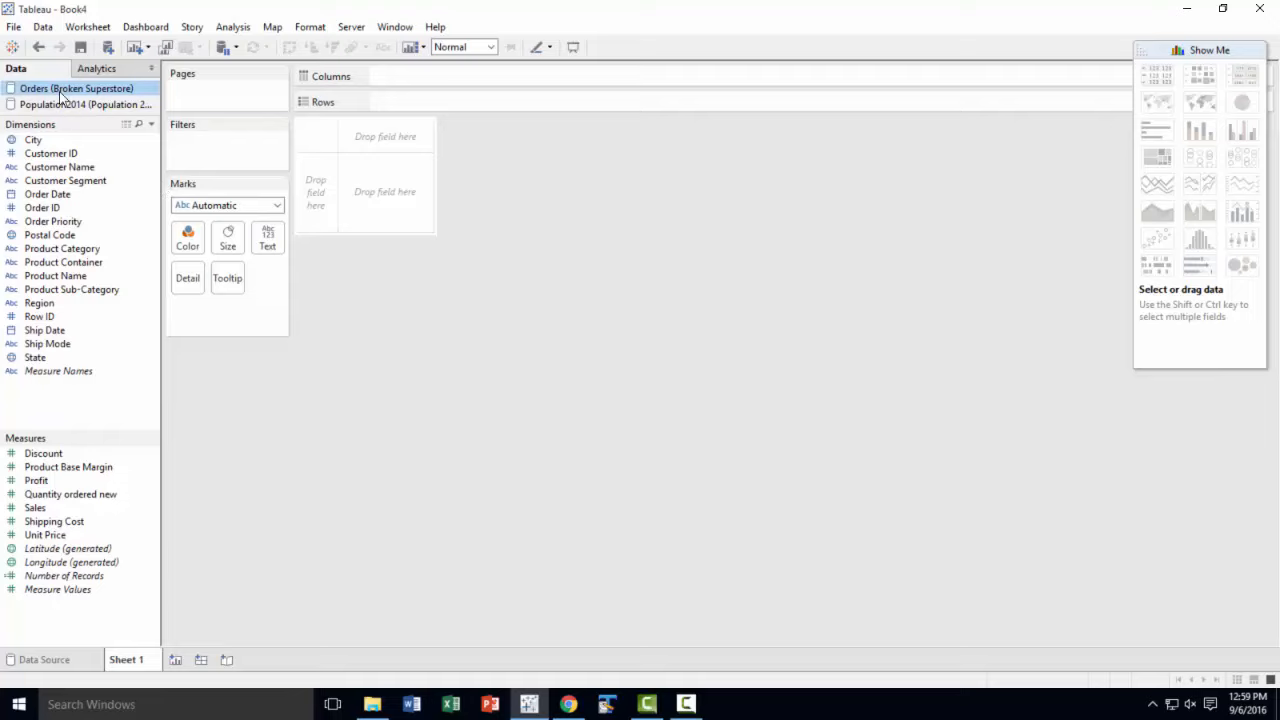
- Create a horizontal bar chart of Sales by State from the Orders data source
left_click(36, 508)
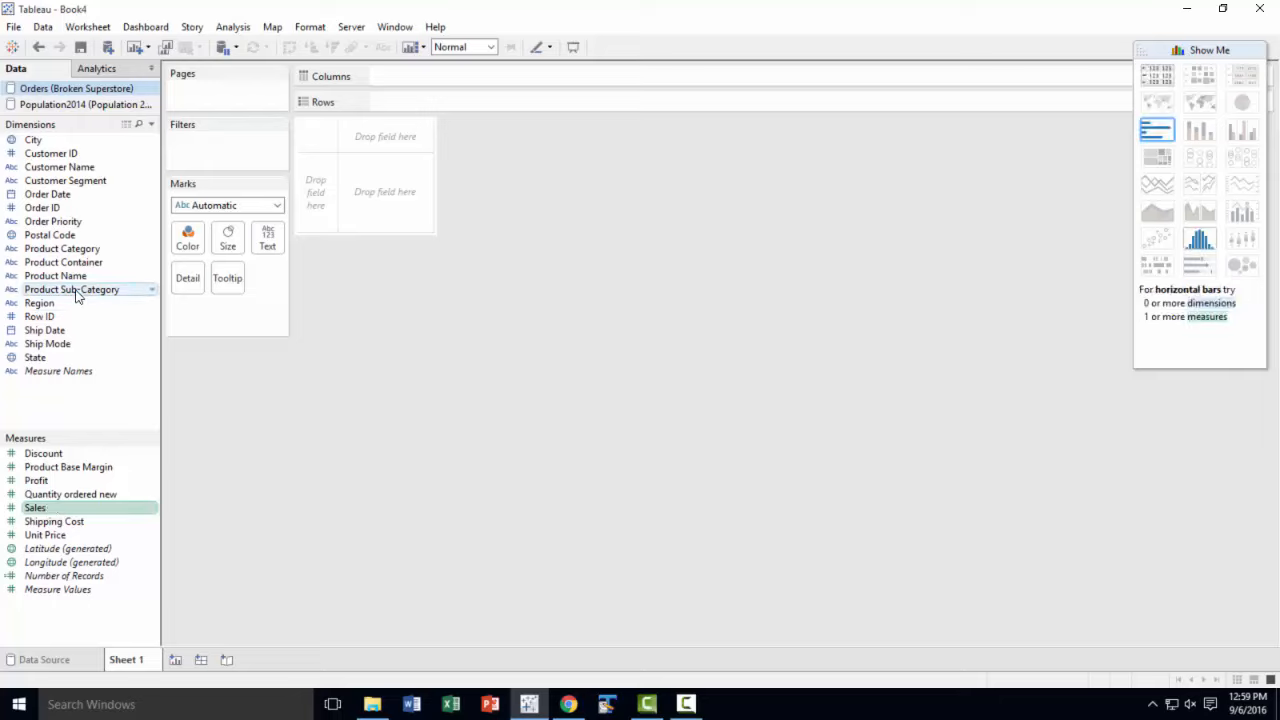
left_click(71, 359, "ctrl")
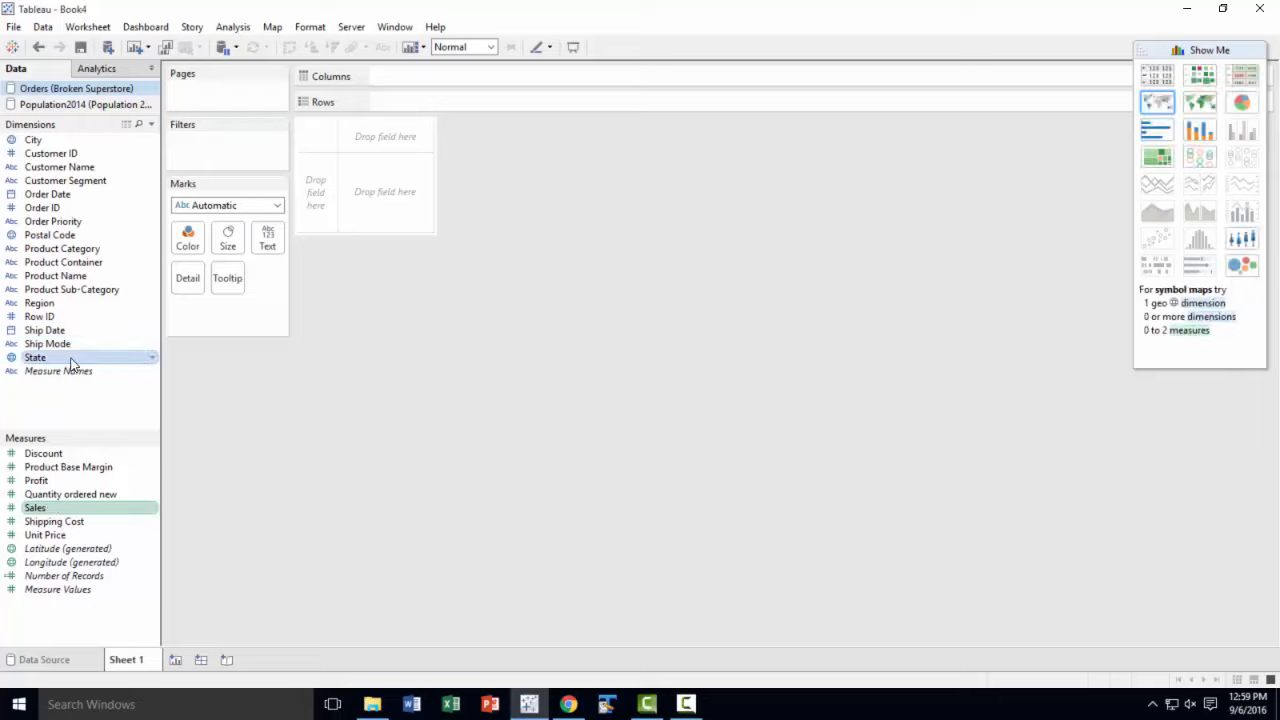
left_click(1158, 136)
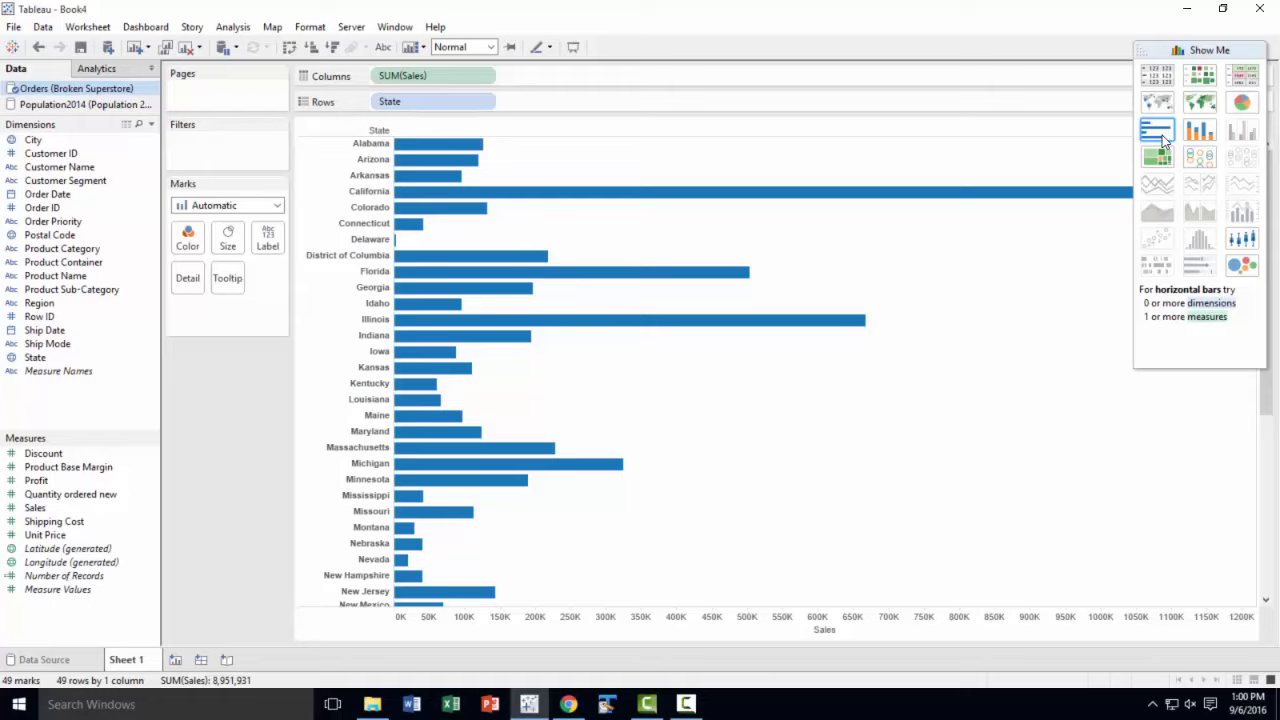
- Sort the State rows in descending order by the sum of the Sales field
left_click(484, 103)
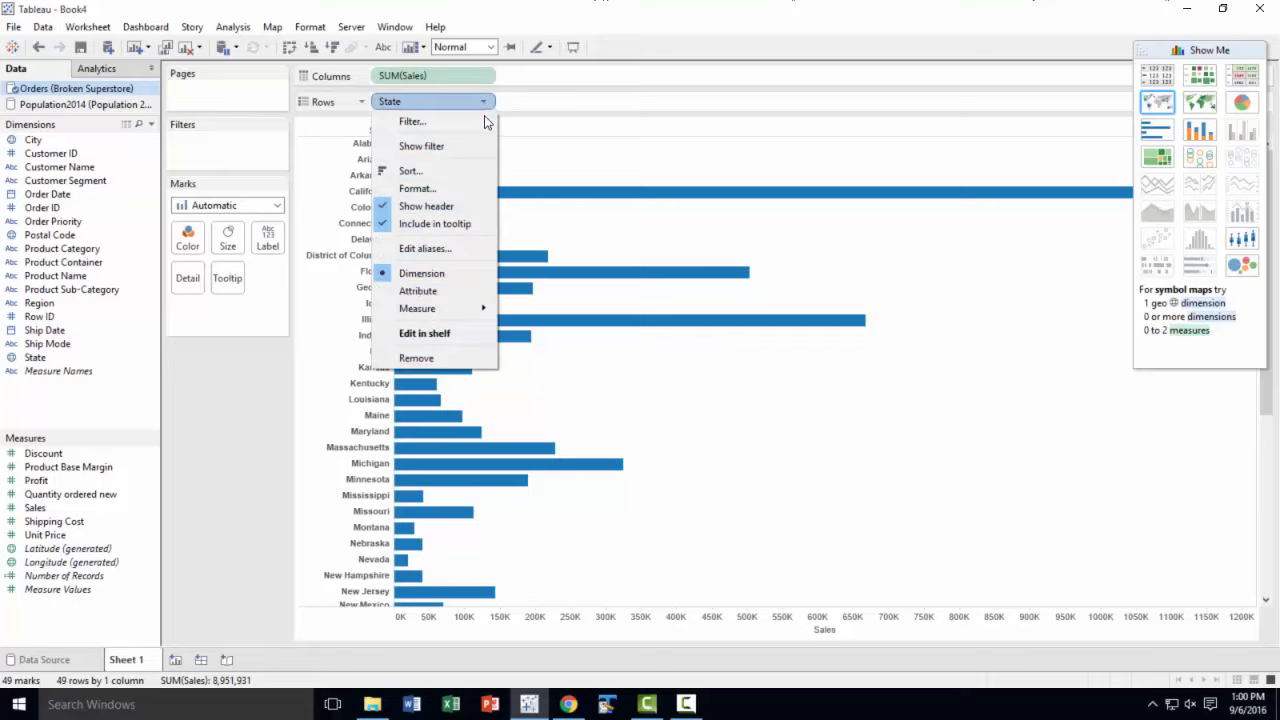
left_click(429, 173)
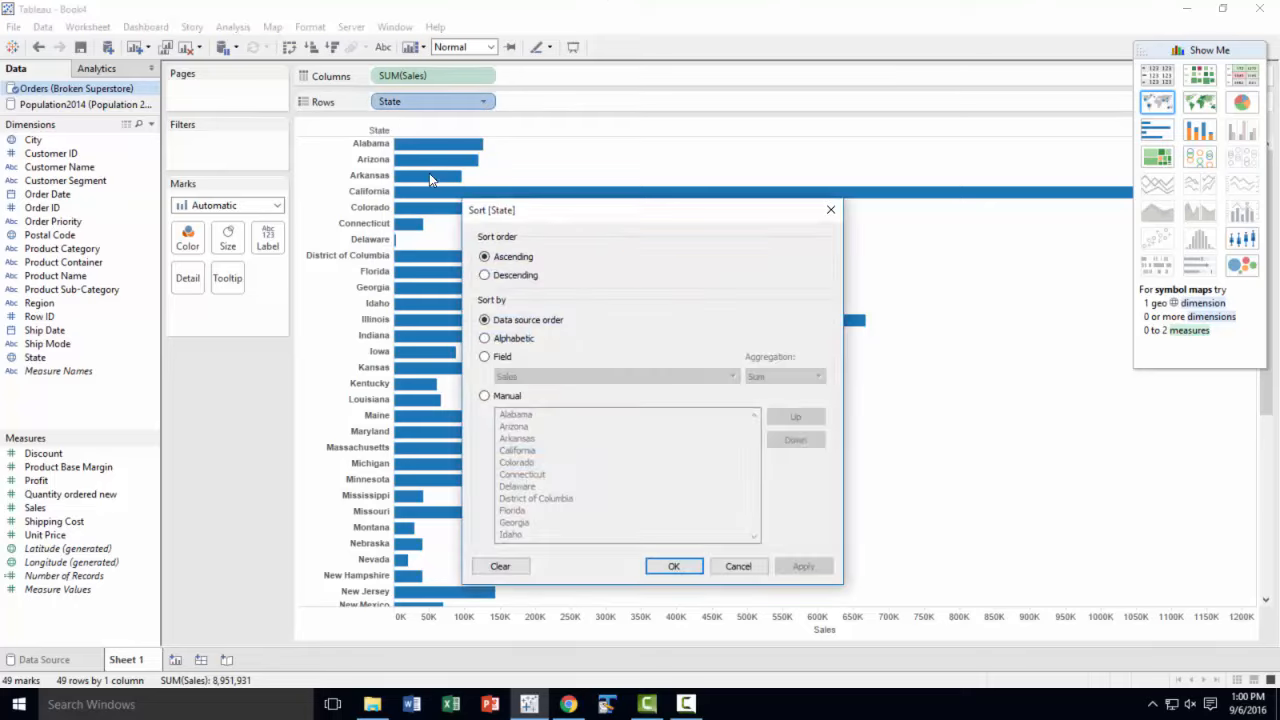
left_click(488, 360)
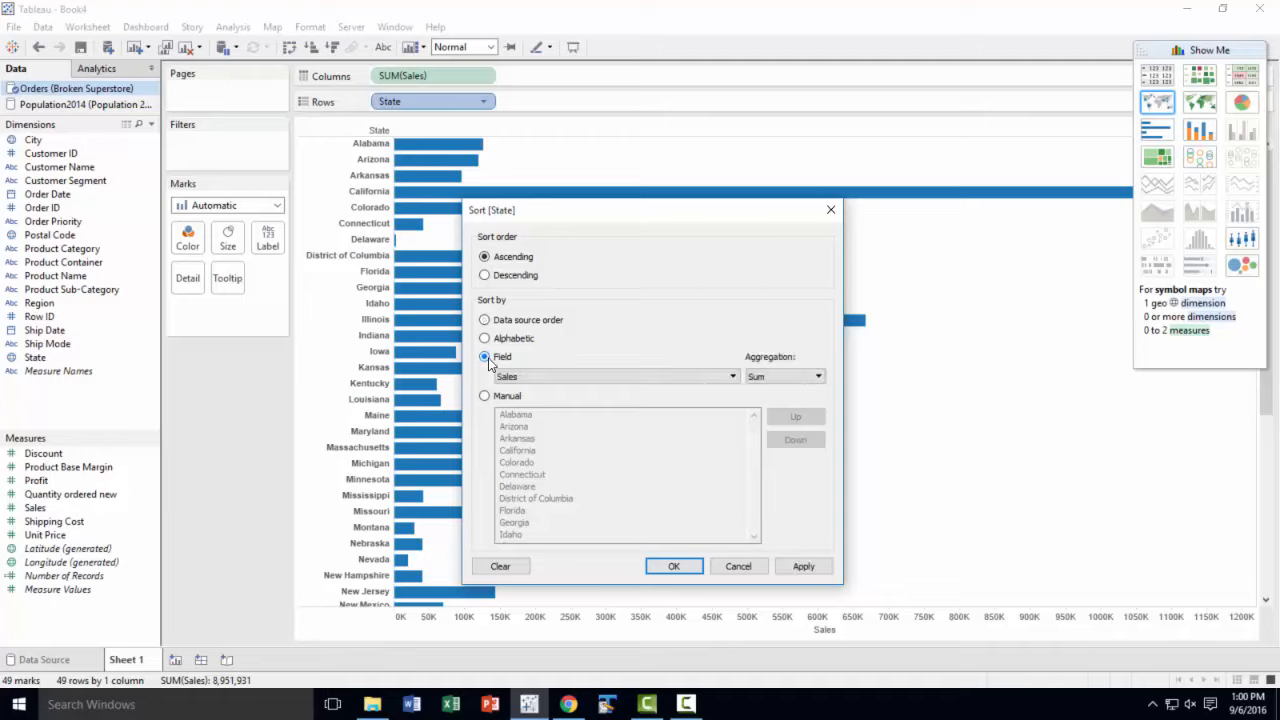
left_click(499, 279)
left_click(804, 566)
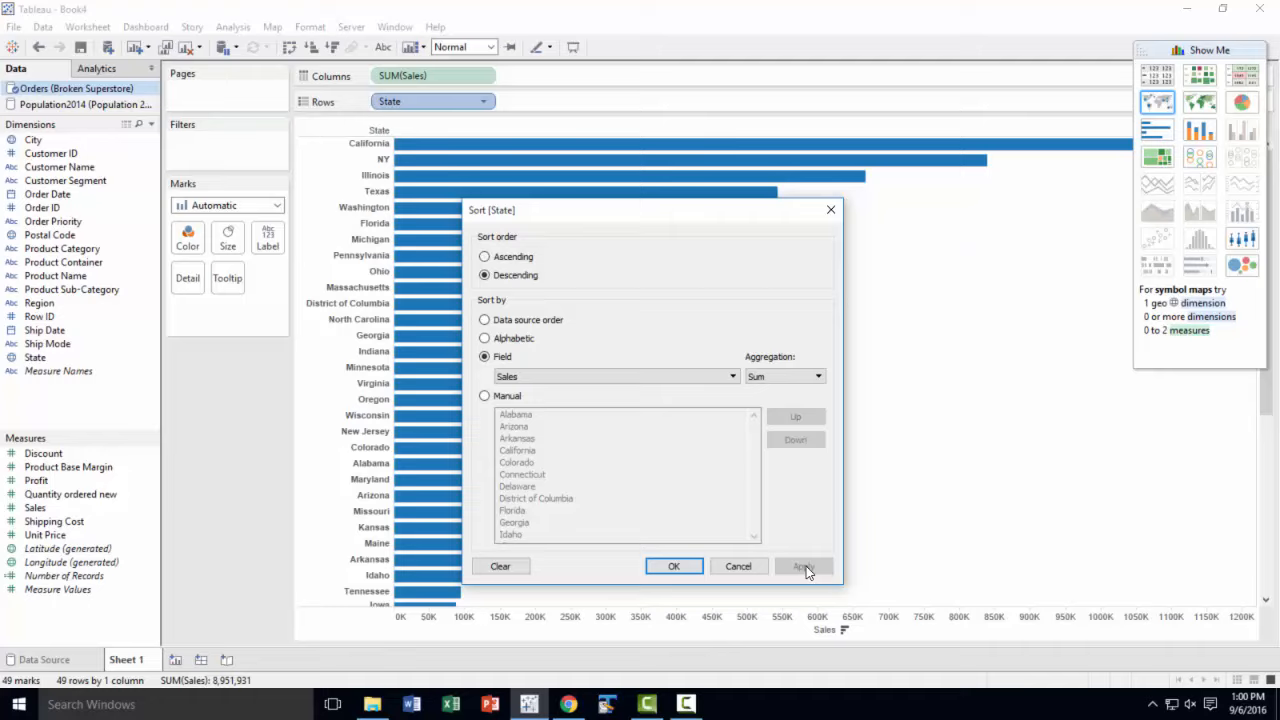
left_click(667, 565)
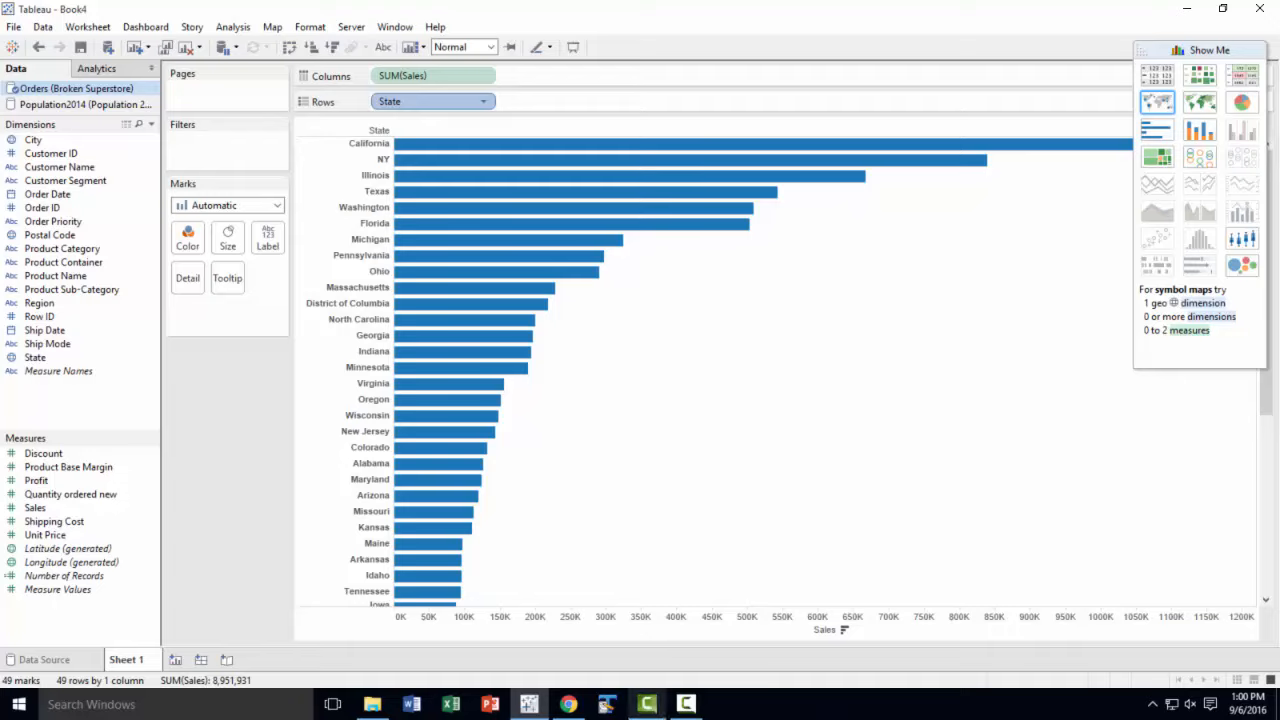
- Add the Population measure from the Population2014 data source to the columns, beside SUM(Sales)
mouse_move(647, 704)
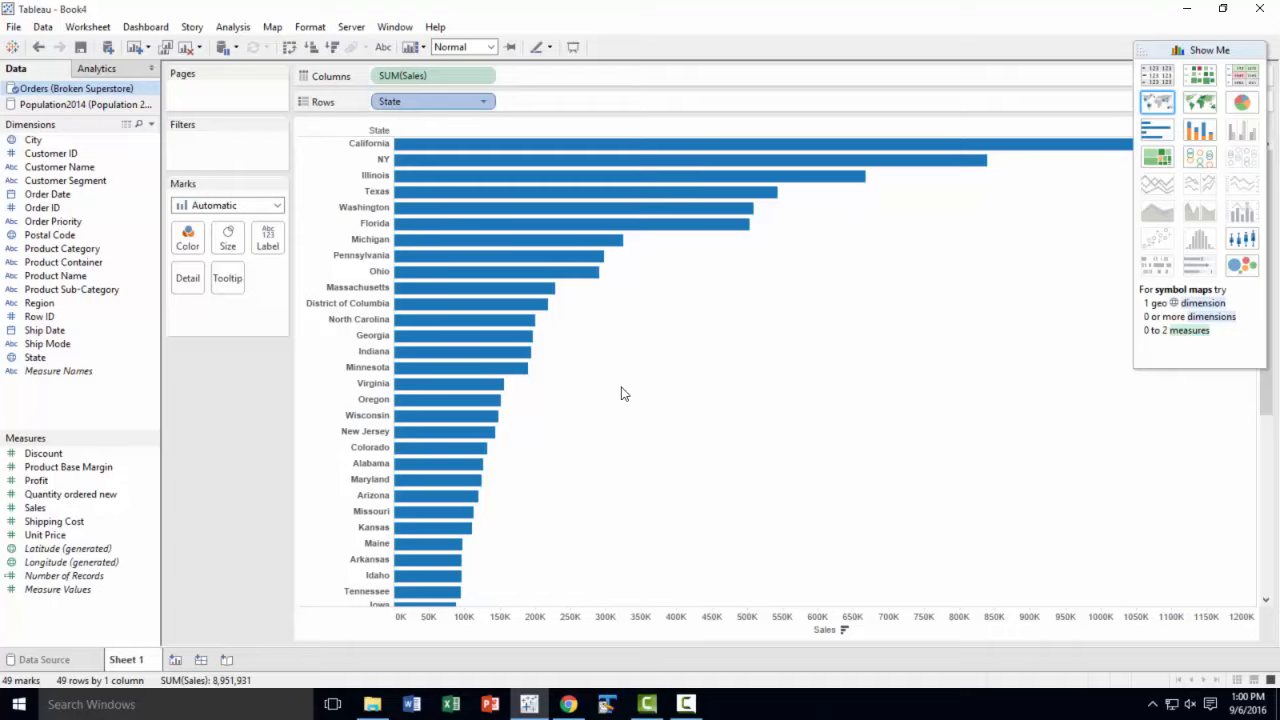
left_click(57, 110)
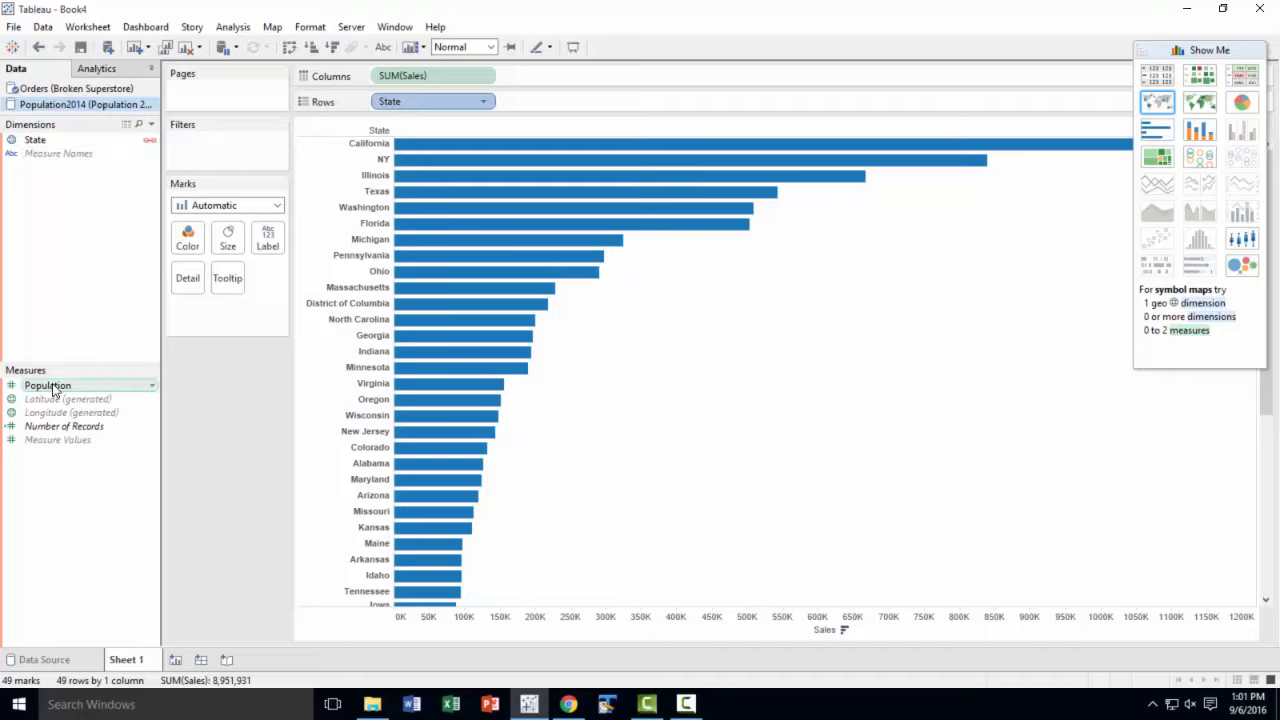
mouse_move(52, 385)
left_mouse_down()
mouse_move(400, 237)
mouse_move(515, 89)
mouse_move(558, 80)
left_mouse_up()
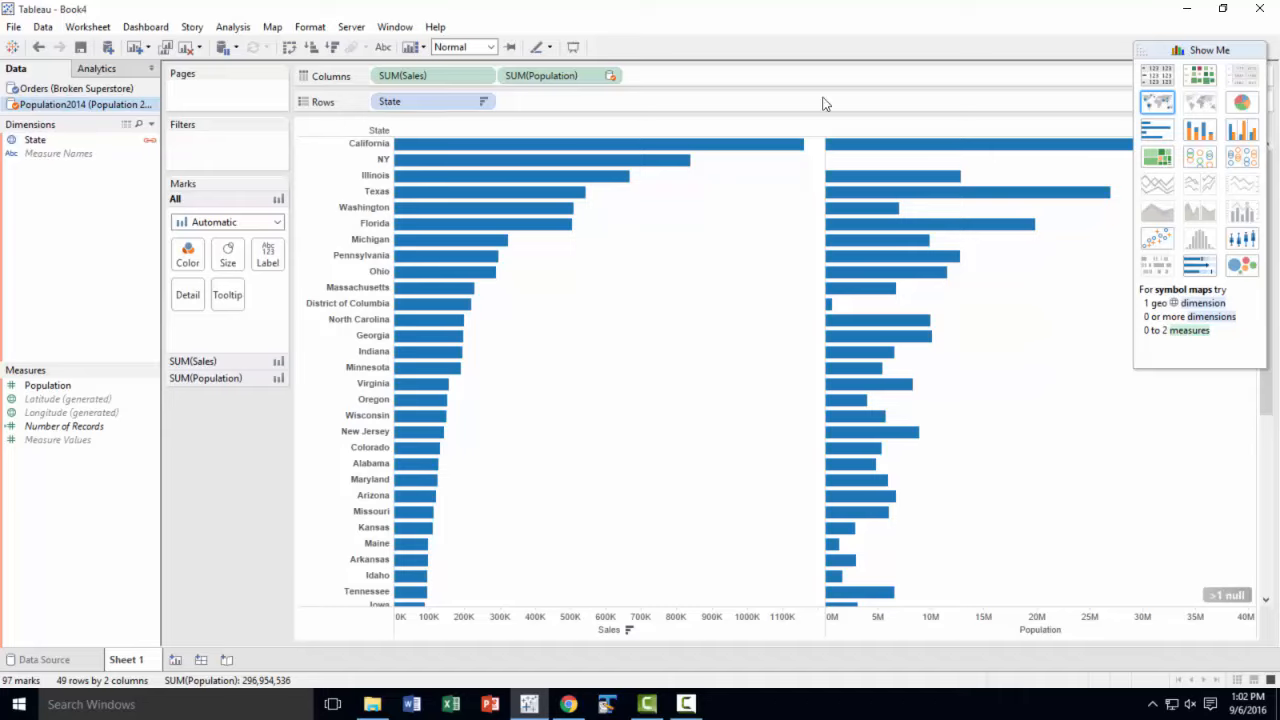
- Set the alias of the NY row to New York, collapse the Show Me chart list and clear the row selection
right_click(385, 163)
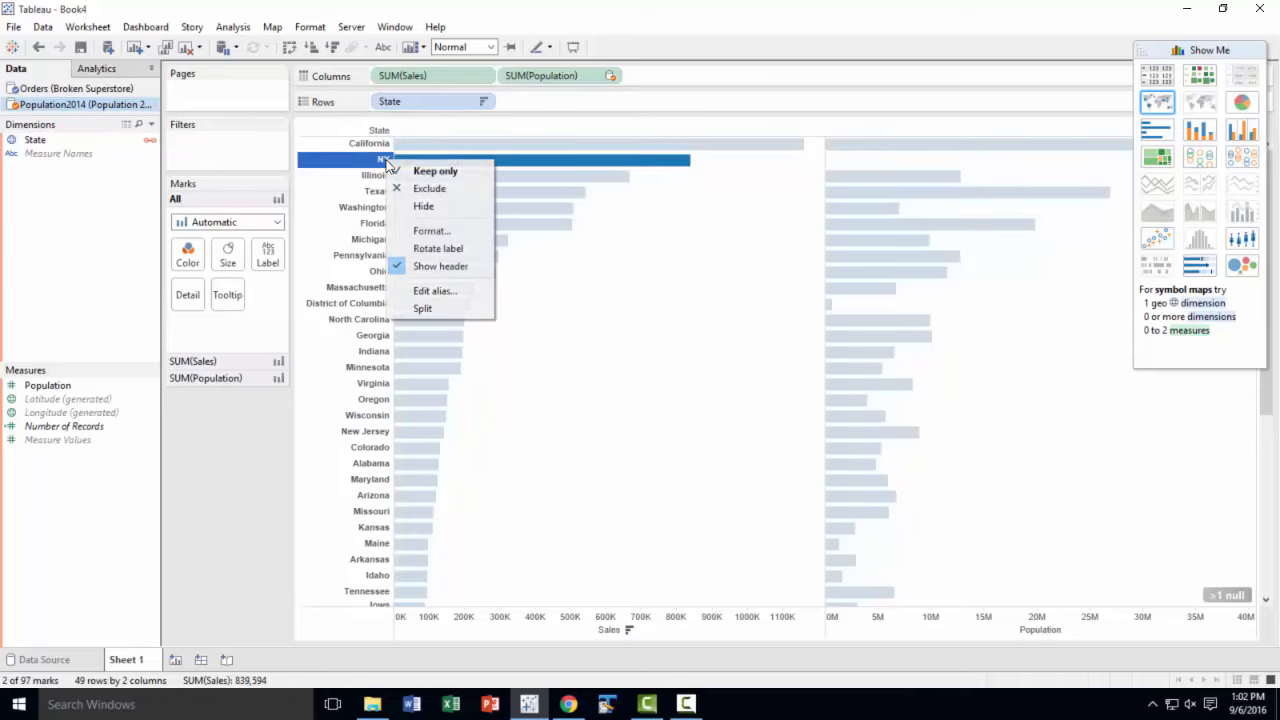
left_click(462, 291)
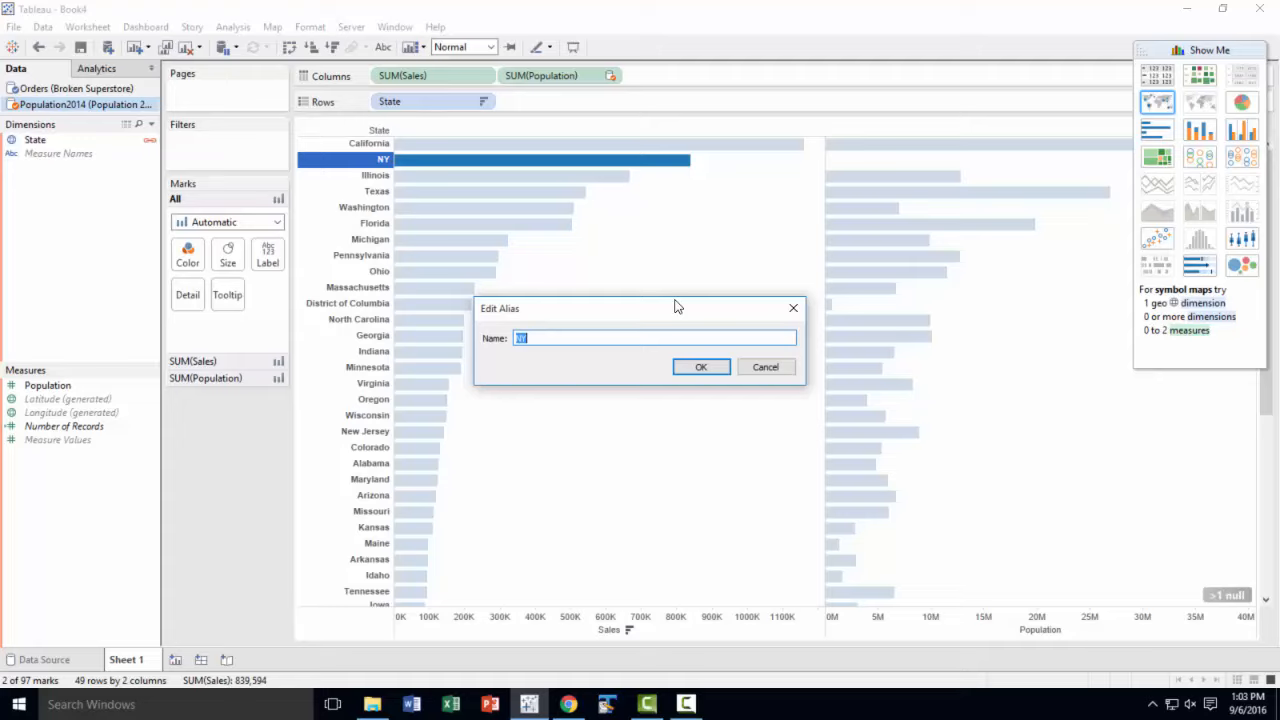
type("New York")
left_click(714, 367)
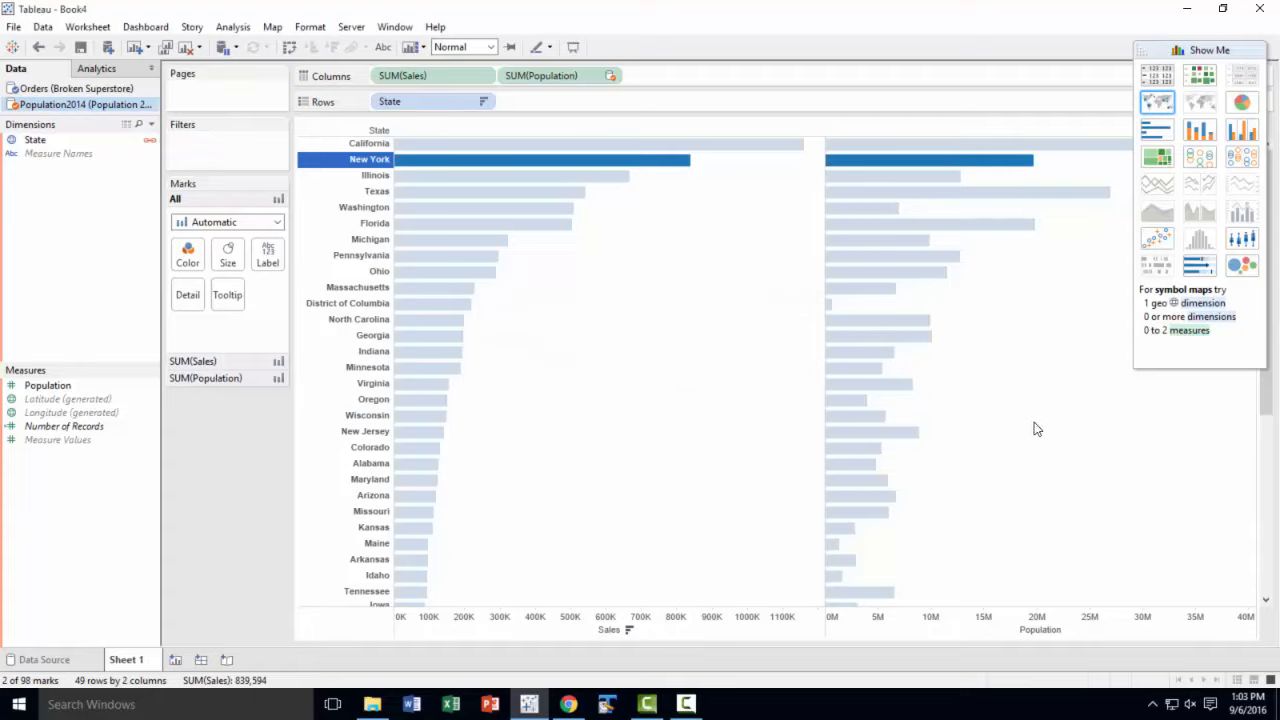
left_click(1220, 50)
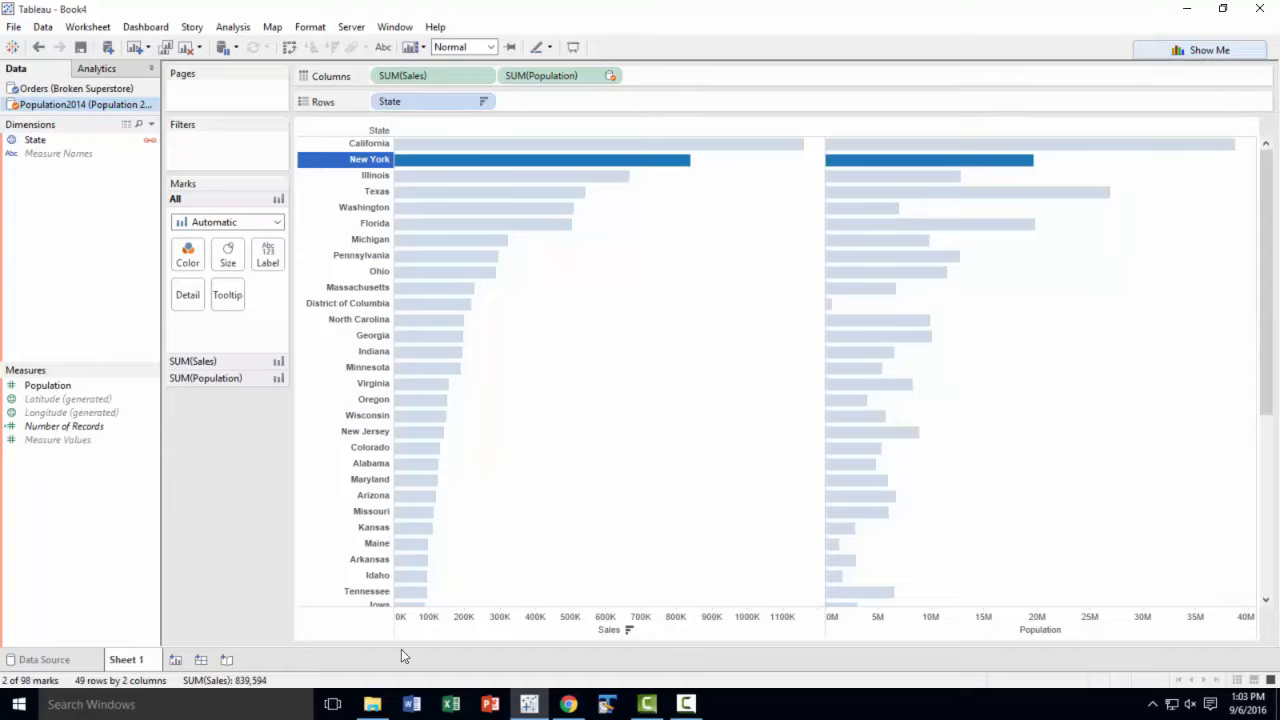
left_click(249, 584)
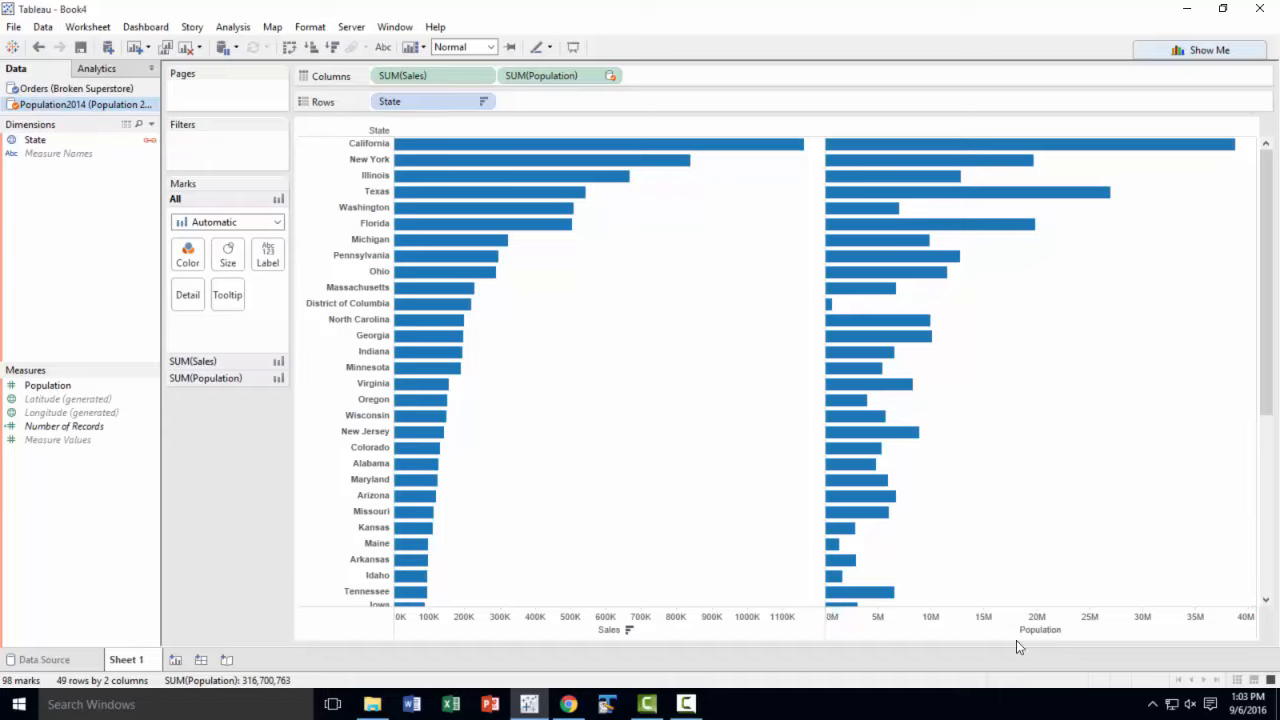
- Show mark labels on the SUM(Population) bars only
left_click(1060, 640)
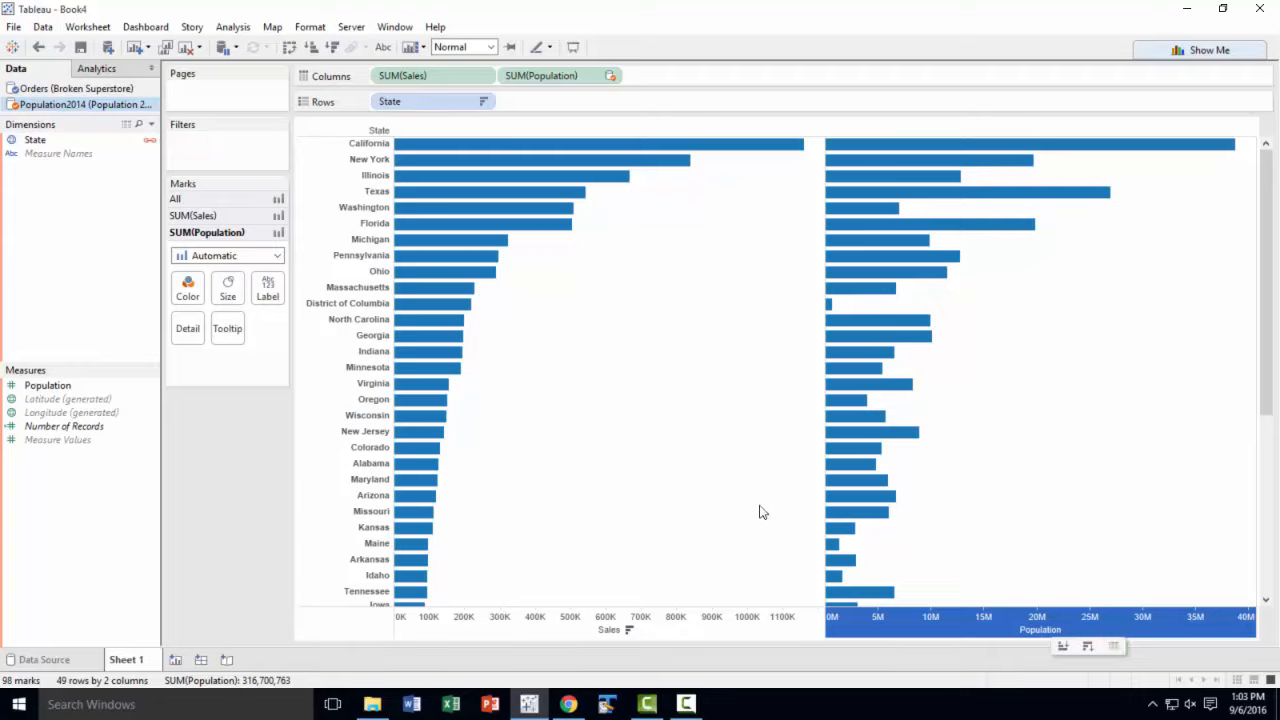
left_click(531, 77)
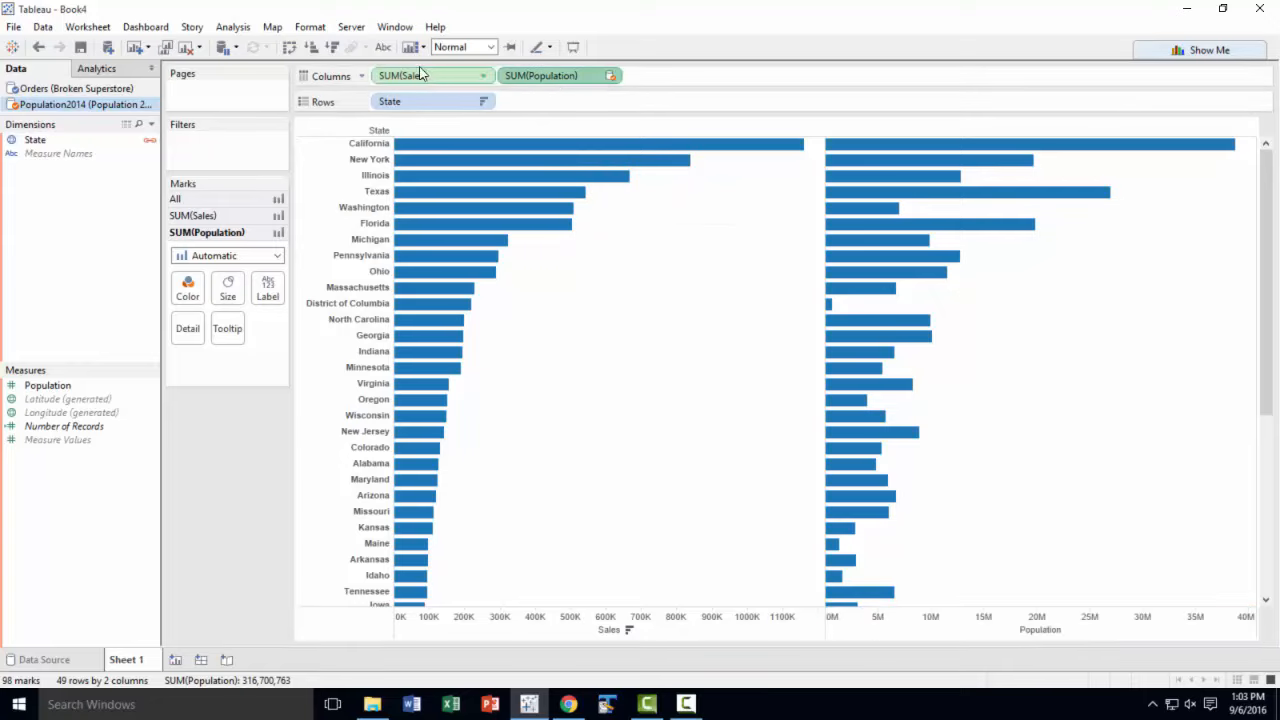
left_click(383, 48)
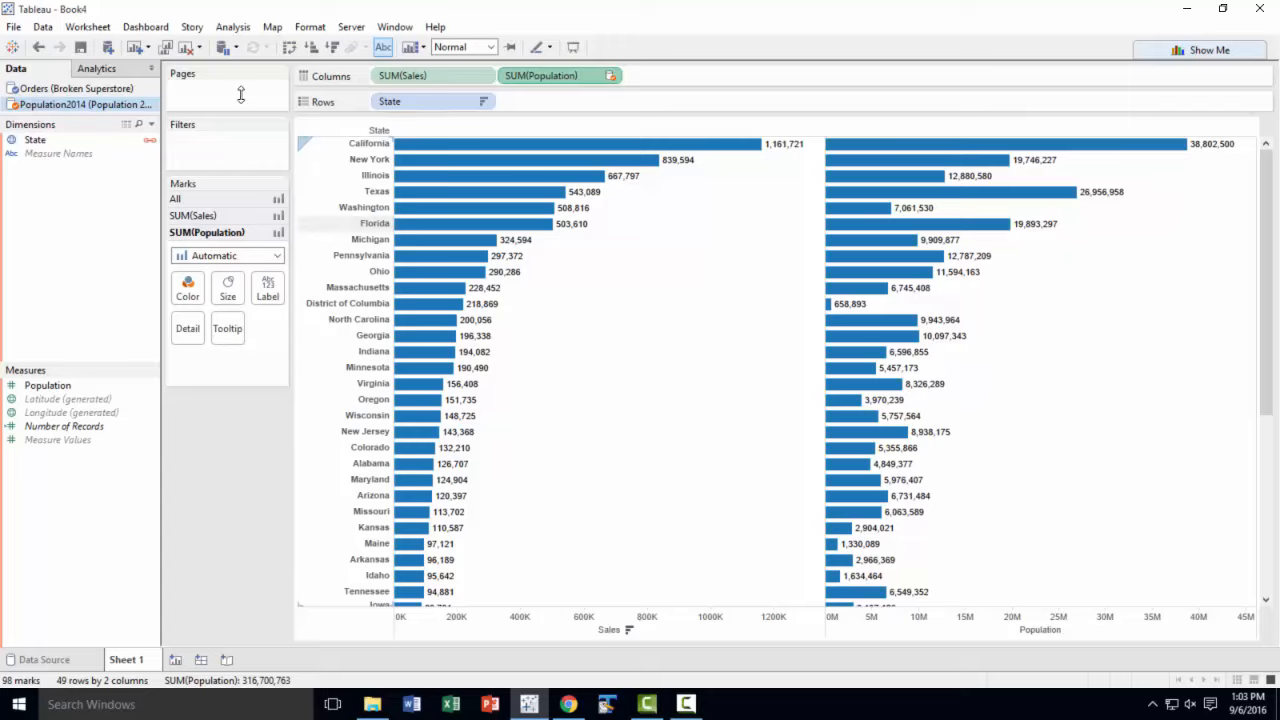
left_click(384, 50)
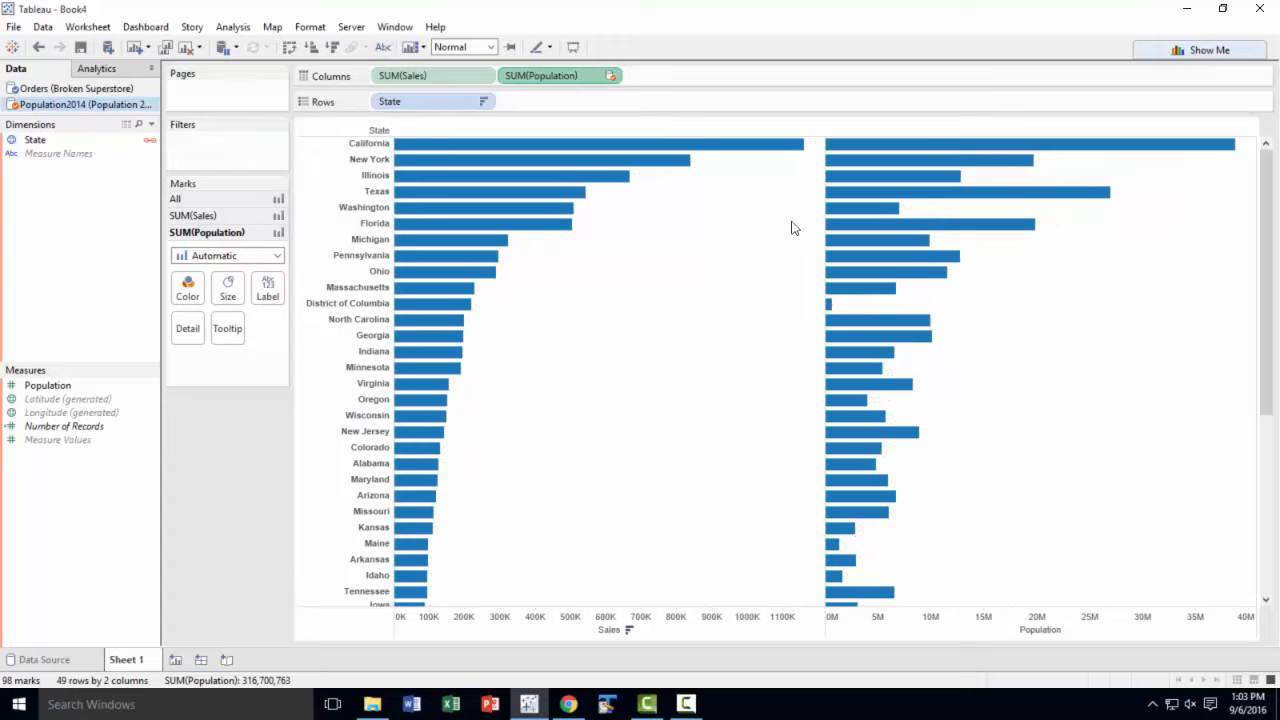
mouse_move(837, 378)
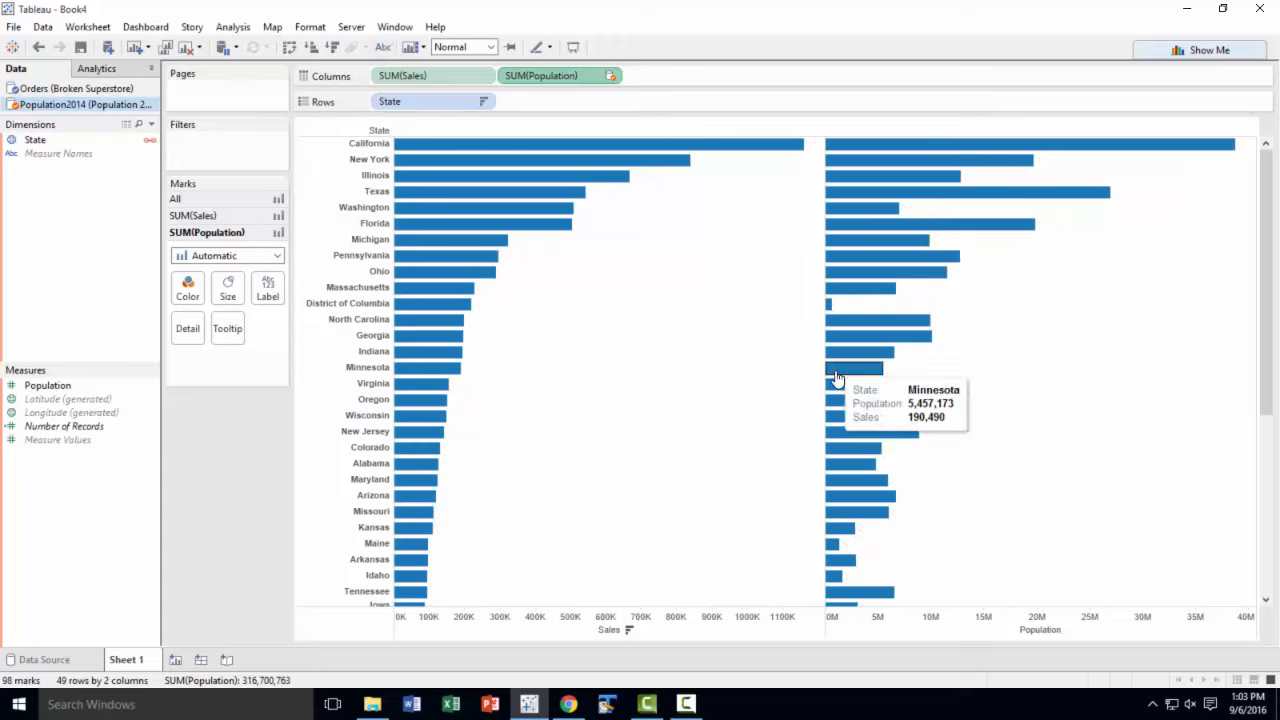
left_click(268, 290)
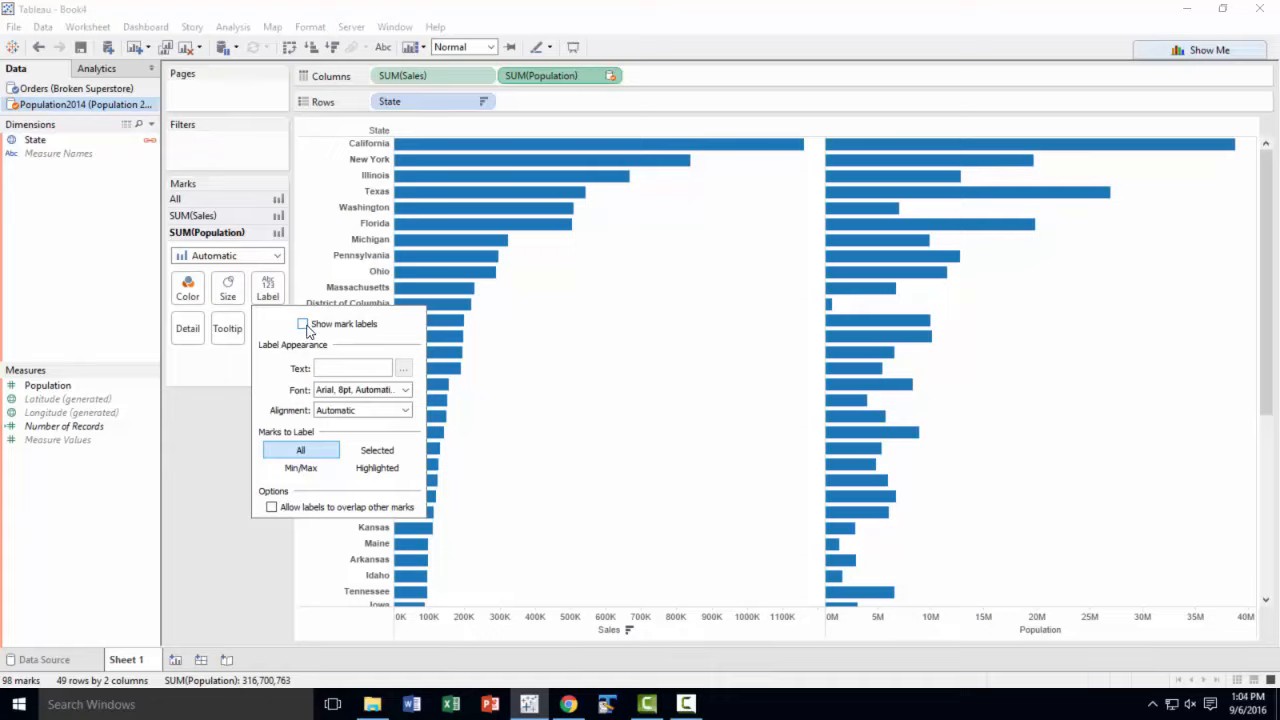
left_click(303, 325)
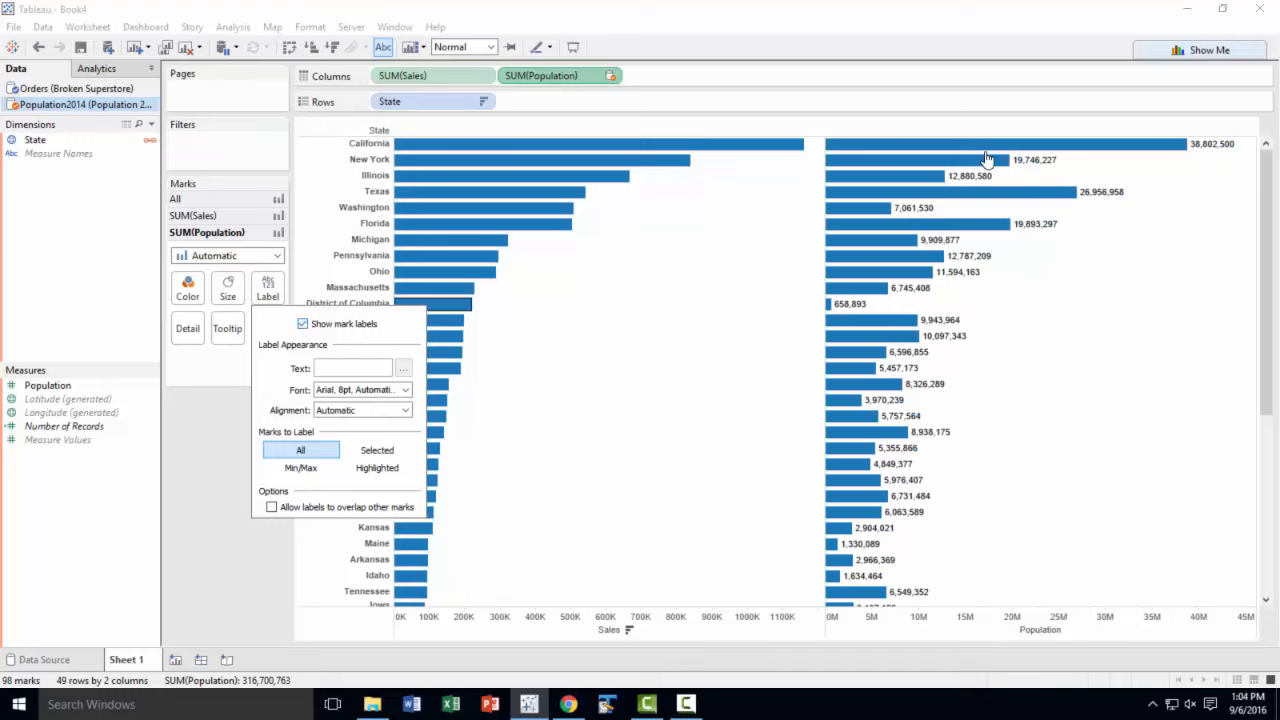